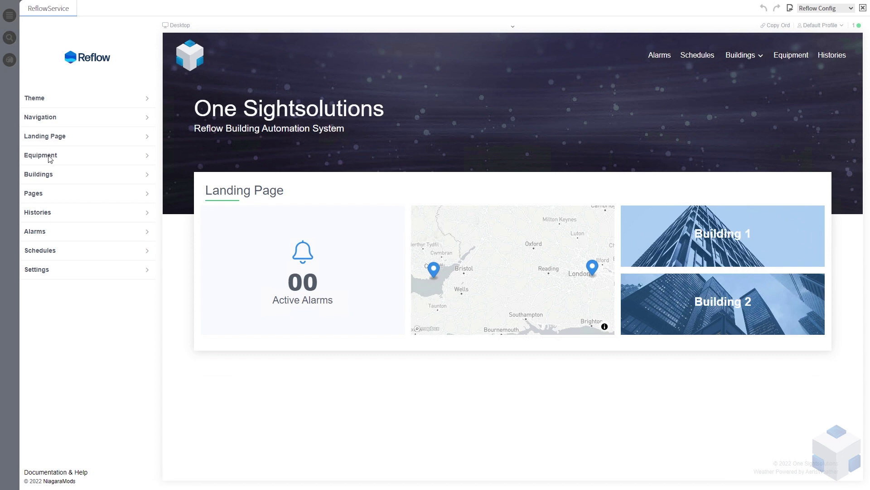
- Create a new equipment type on the Equipment page and name it TestFCUs
left_click(54, 158)
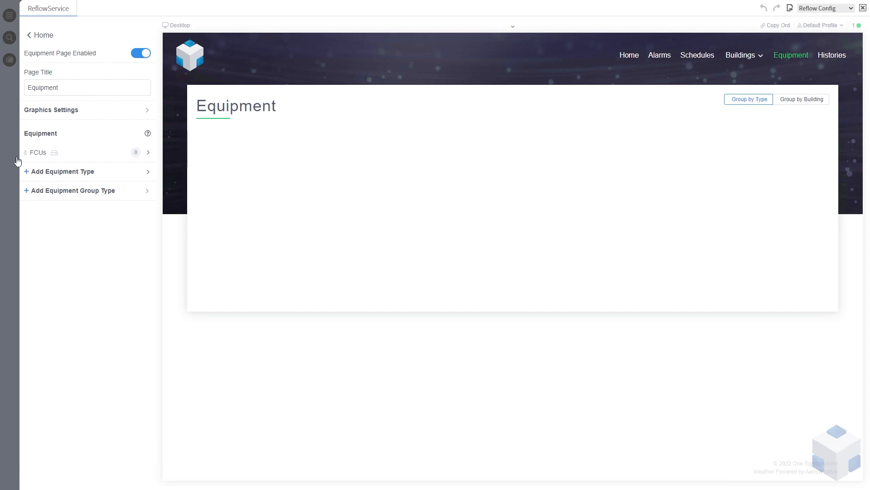
left_click(60, 175)
left_click(60, 175)
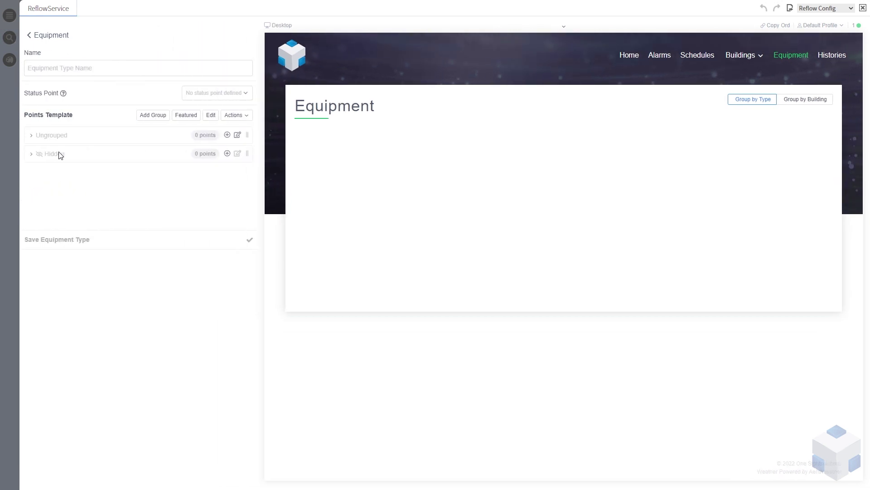
left_click(69, 68)
type("T")
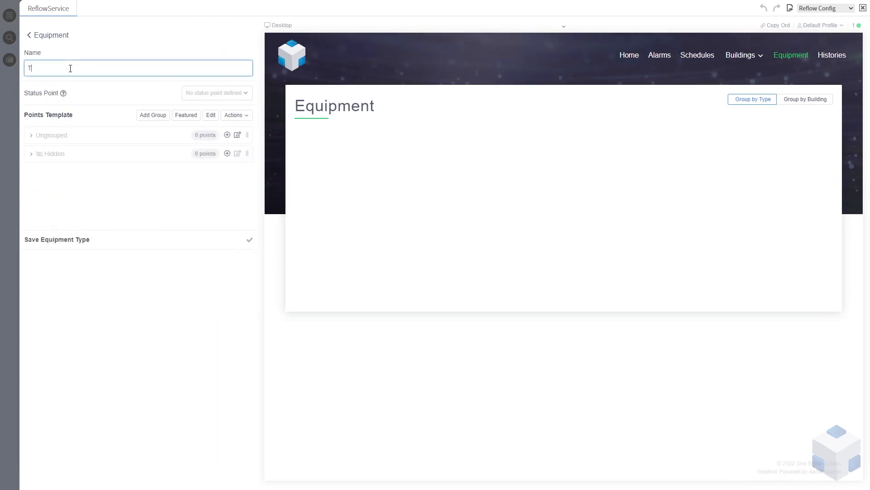
type("estFCUs")
- Expand the station's Software folder to examine the FCU folders of Building1 and Building2 and the points inside Floor1's FCU01
left_click(9, 17)
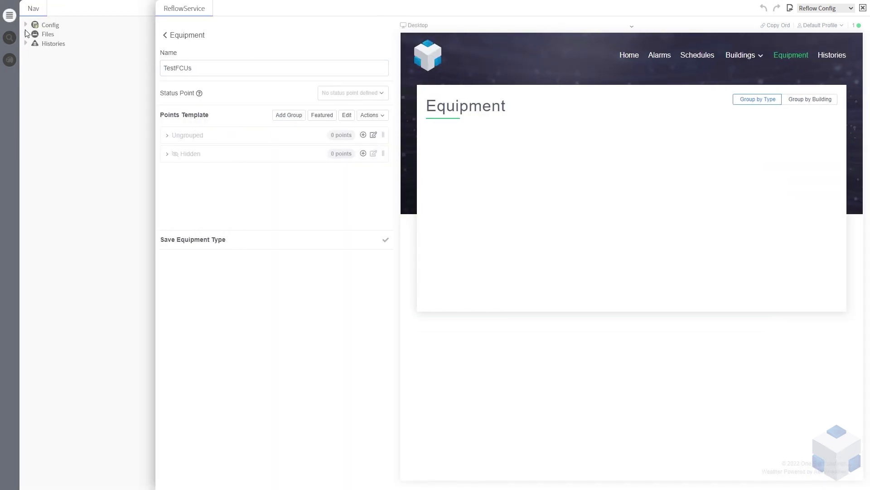
left_click(26, 26)
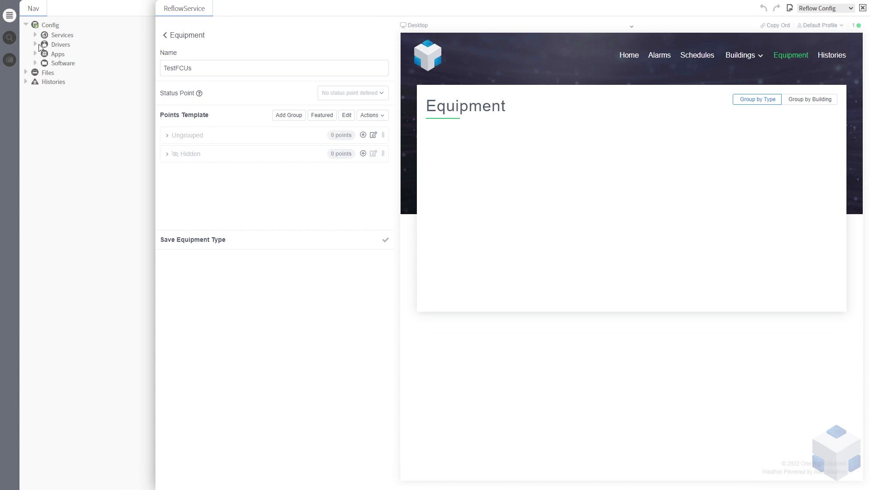
left_click(35, 63)
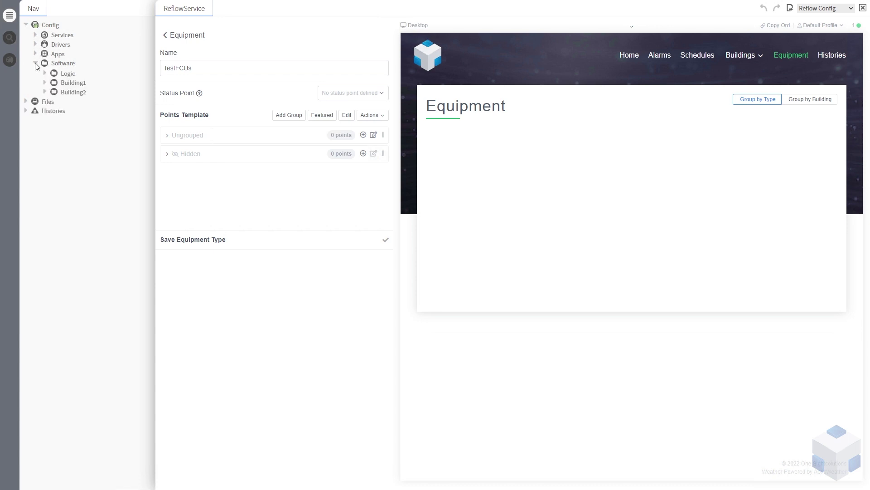
left_click(44, 83)
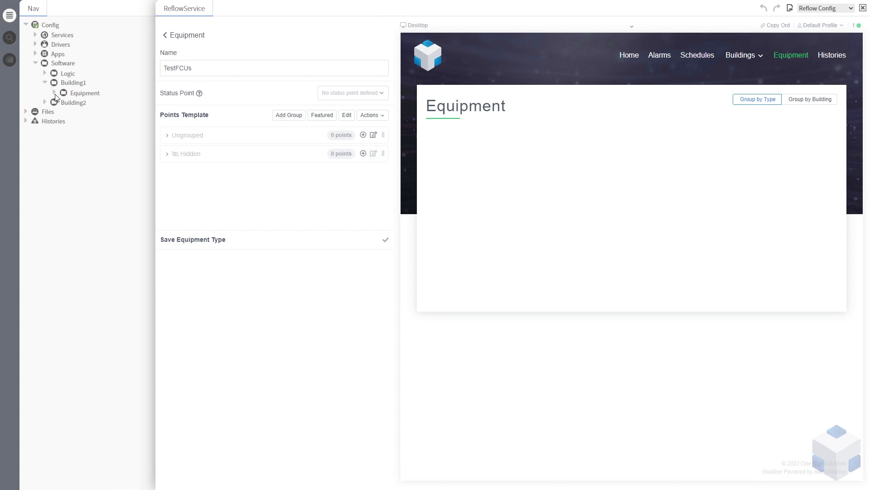
left_click(54, 92)
left_click(64, 103)
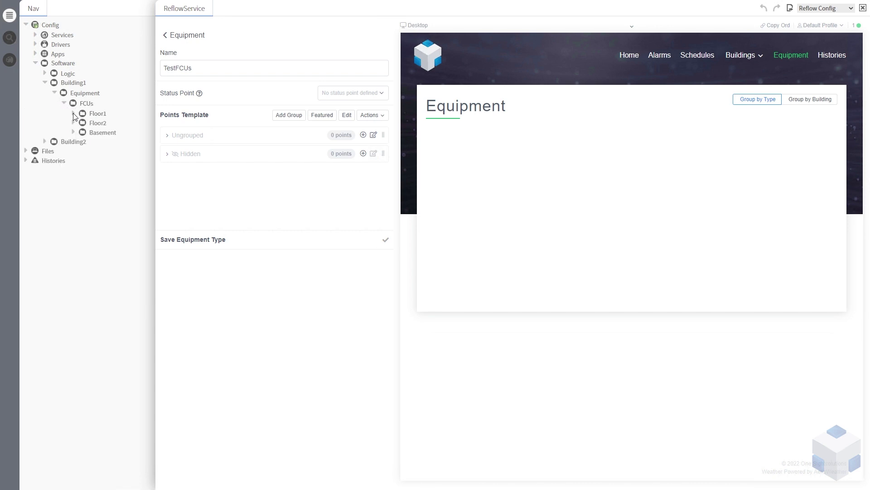
left_click(45, 142)
left_click(55, 152)
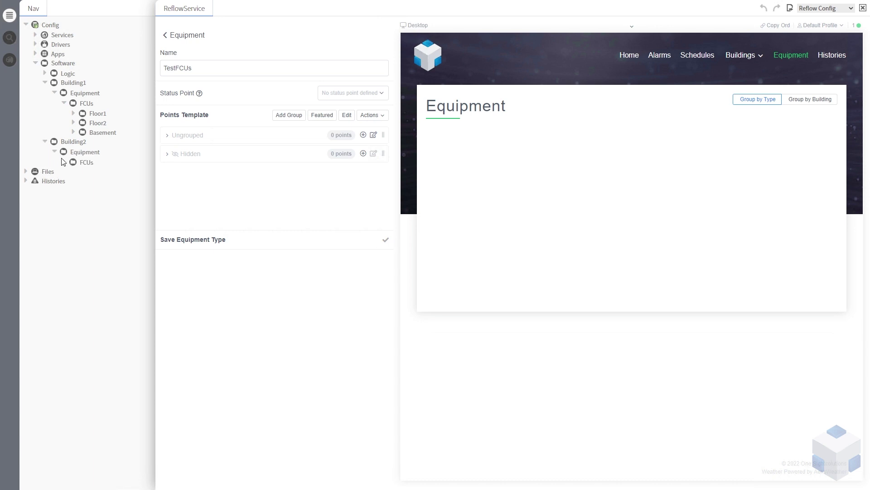
left_click(64, 162)
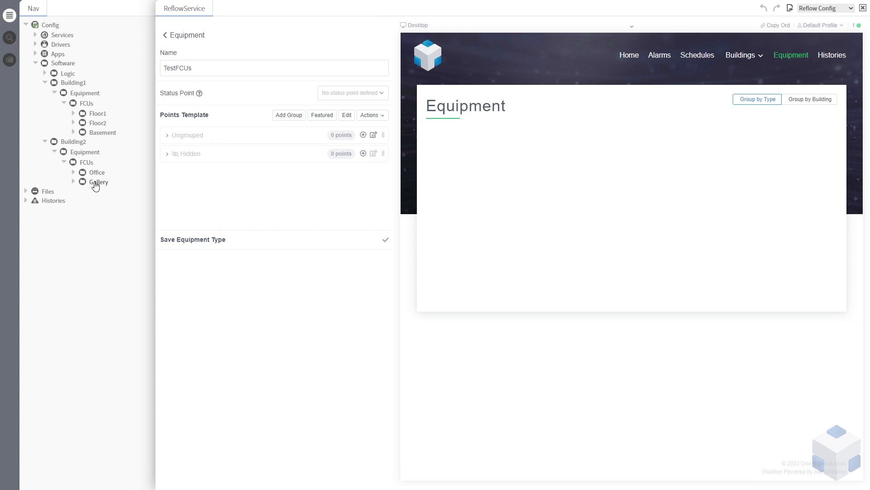
left_click(74, 114)
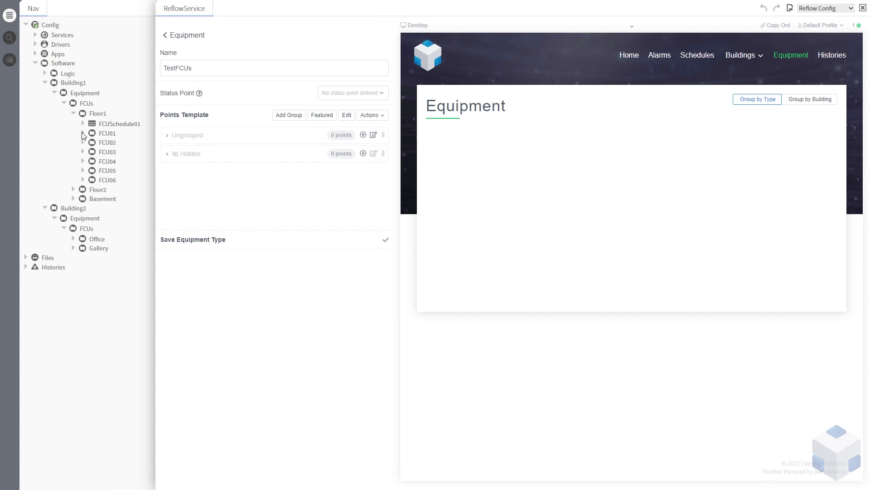
left_click(83, 133)
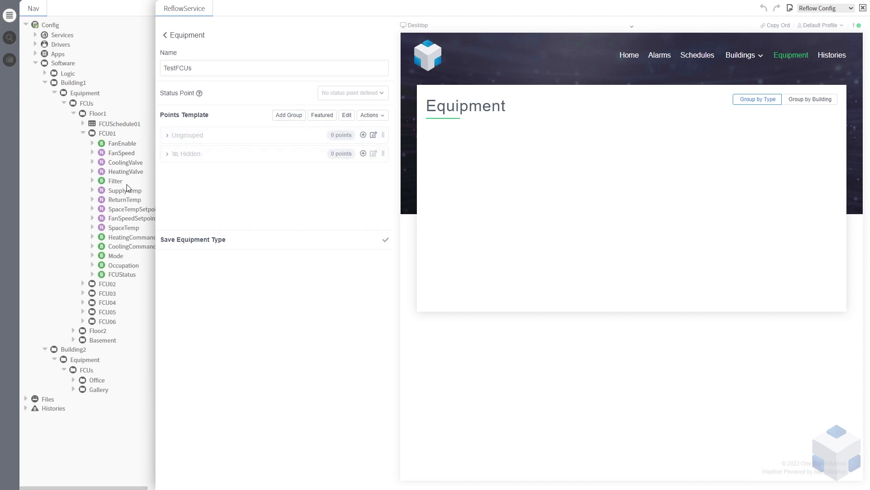
- Add a group named Temperatures to the points template
left_click(286, 117)
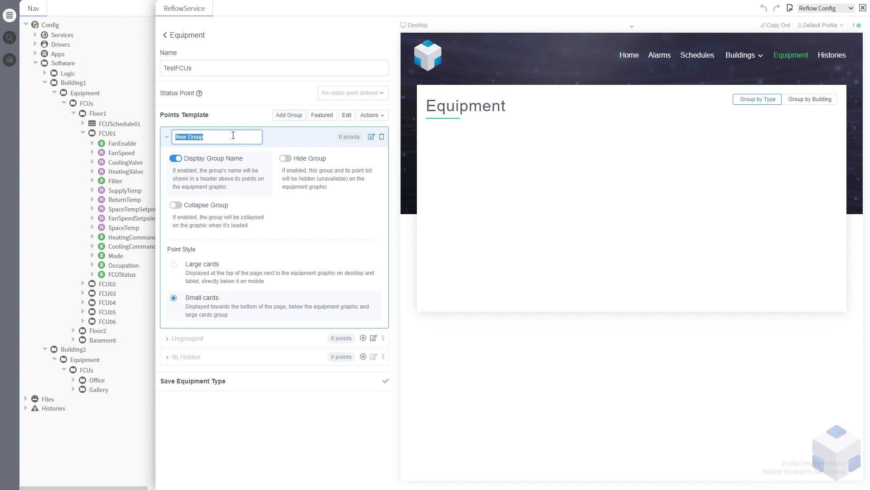
type("Temperatures")
left_click(166, 137)
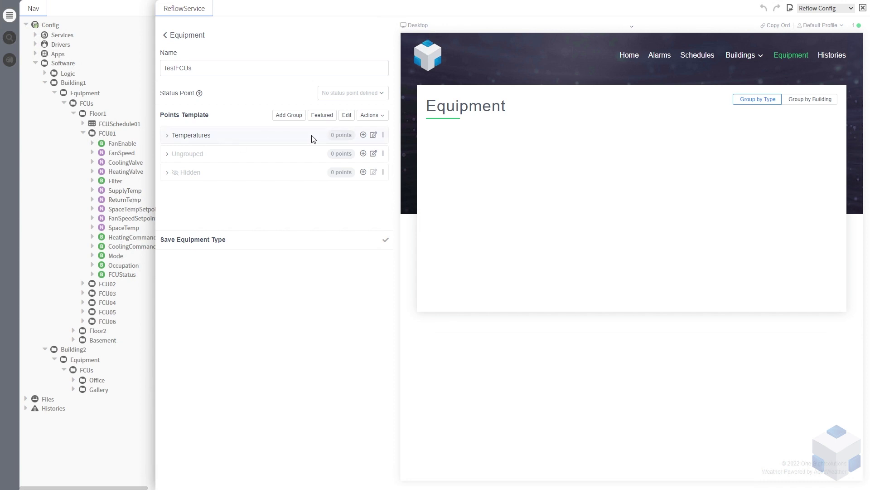
- Add a Supply Temperature point to the Temperatures group with the Niagara point identifier SupplyTemp
left_click(363, 135)
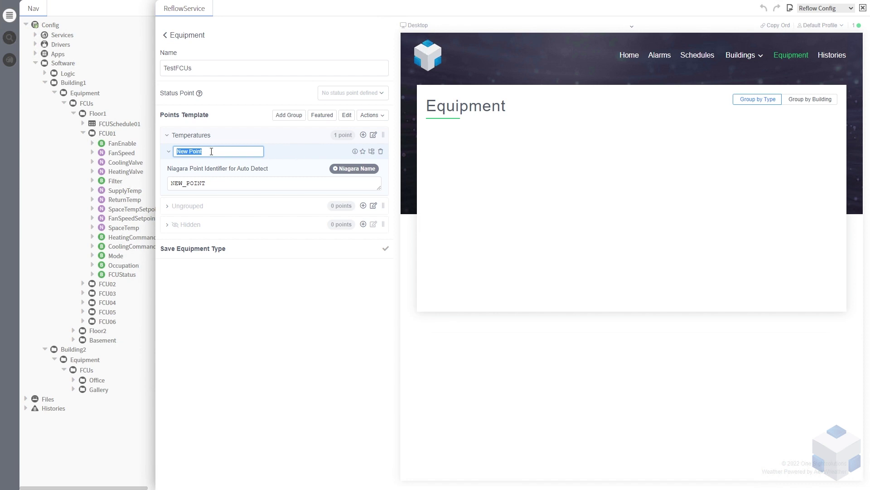
left_click_drag(186, 150, 220, 151)
type("Supply Temperature")
left_click(213, 183)
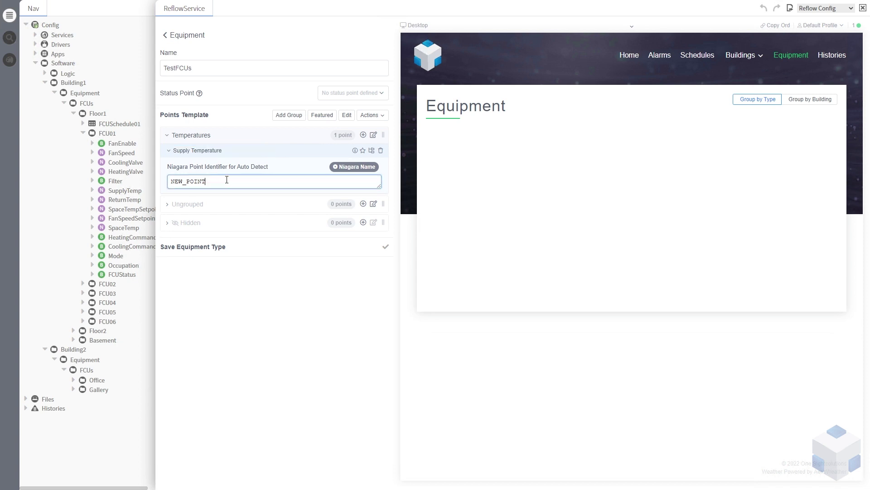
left_click_drag(214, 182, 170, 180)
type("SupplyTemp")
left_click(283, 136)
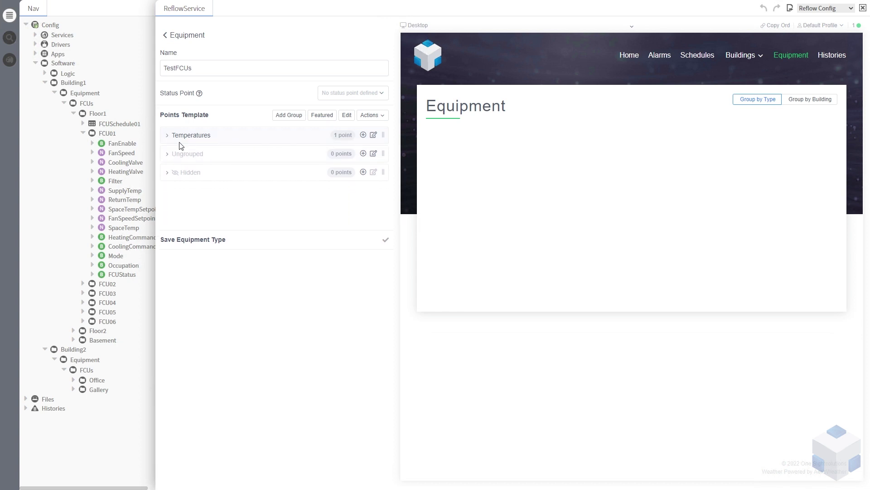
left_click(166, 135)
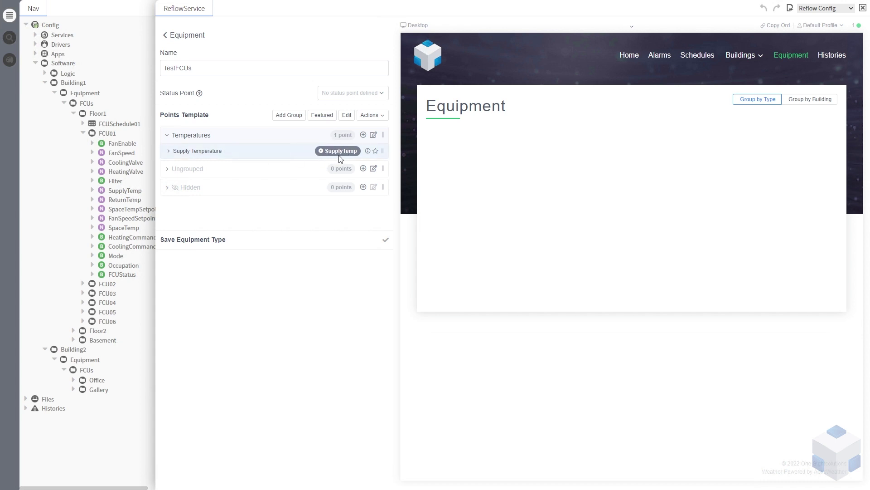
- Add a Return Temperature point to the Temperatures group with the Niagara point identifier ReturnTemp
left_click(363, 134)
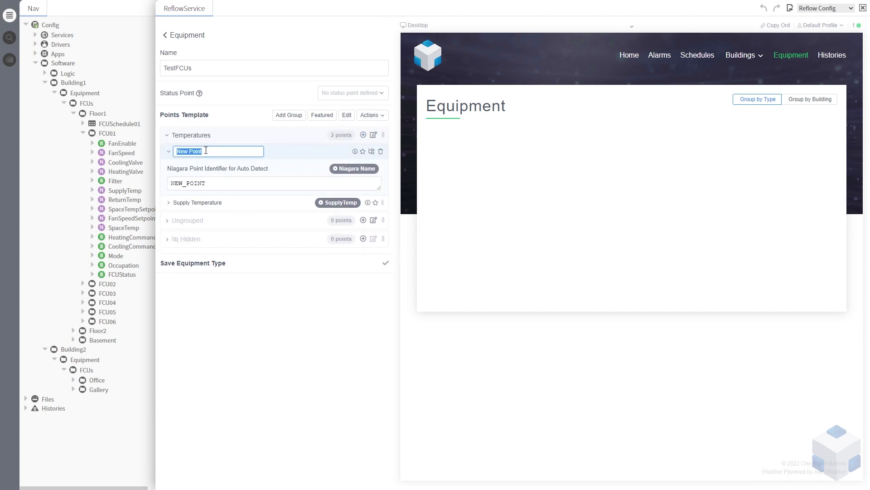
type("Return Temperature")
left_click_drag(216, 187, 155, 178)
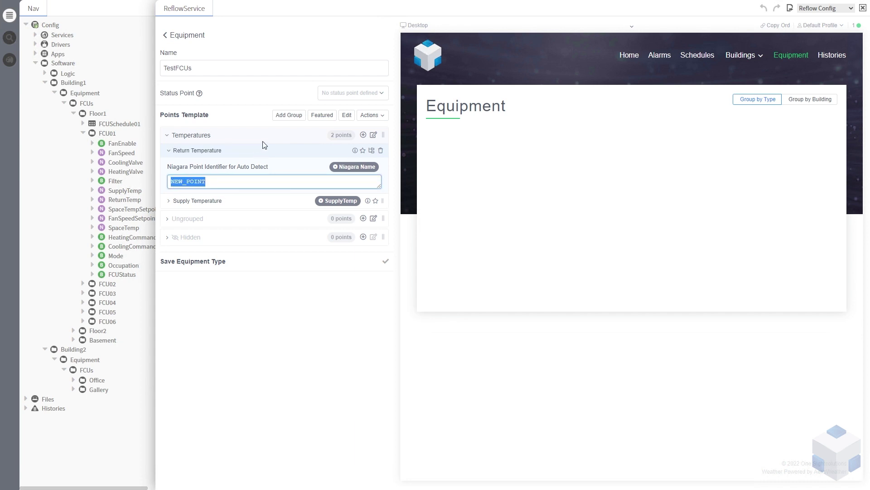
type("ReturnTemp")
left_click(168, 151)
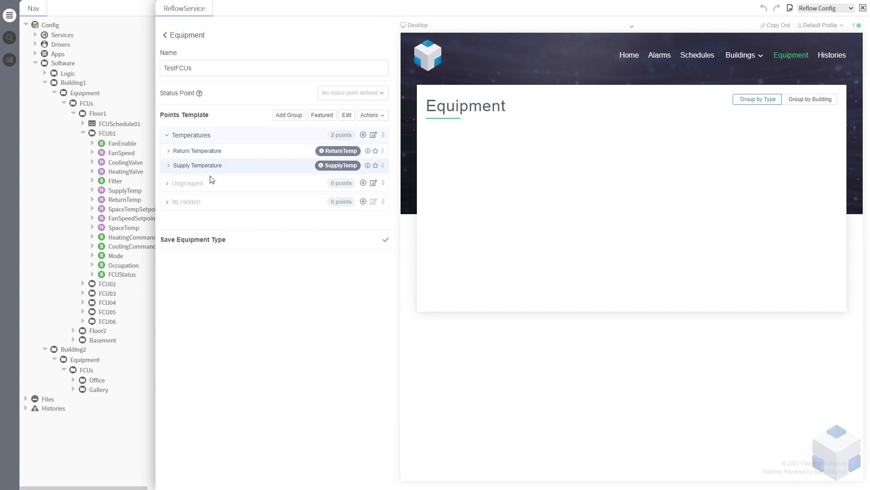
- Add a Fan Enable point to the Ungrouped section with the Niagara point identifier FanEnable
left_click(363, 183)
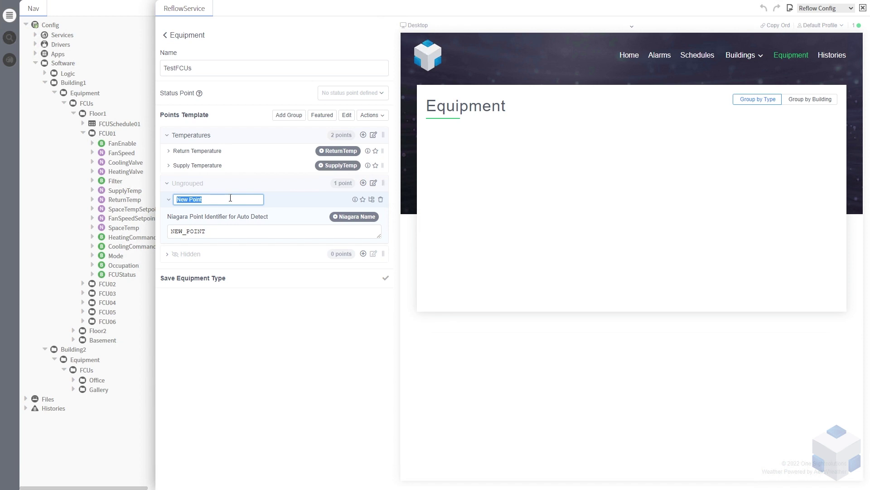
type("Fan Enable")
left_click(188, 200)
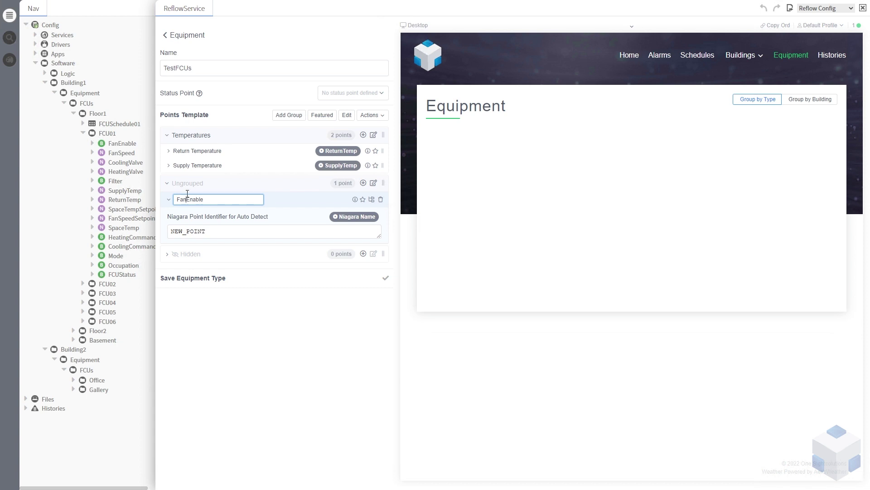
left_click(214, 230)
left_click_drag(214, 229, 162, 231)
type("Fan")
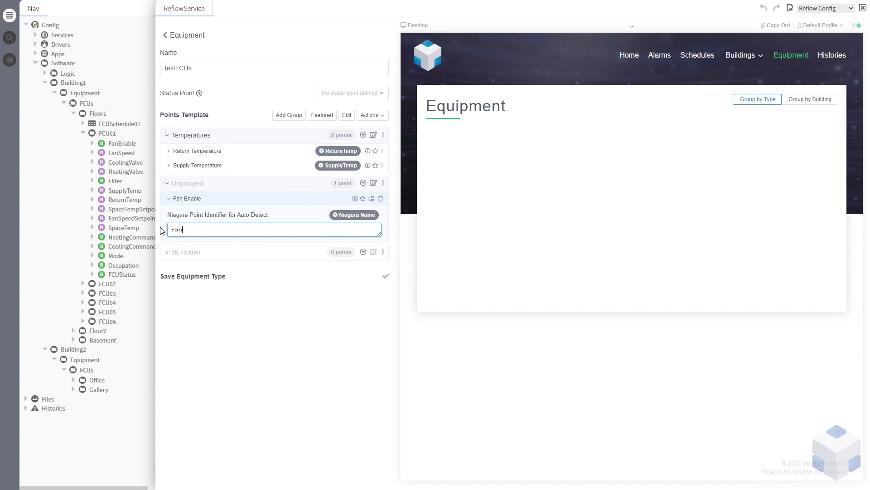
type("Enable")
left_click(168, 200)
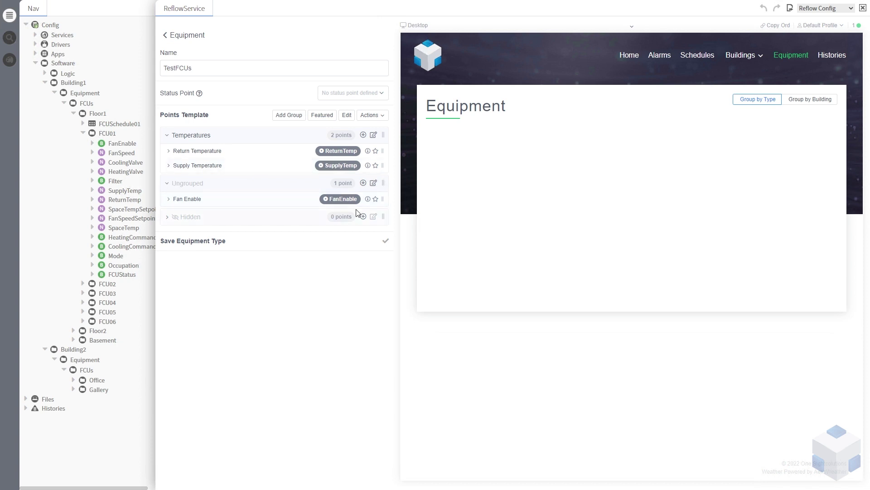
- Add a point named Heating Command to the Ungrouped section
left_click(363, 183)
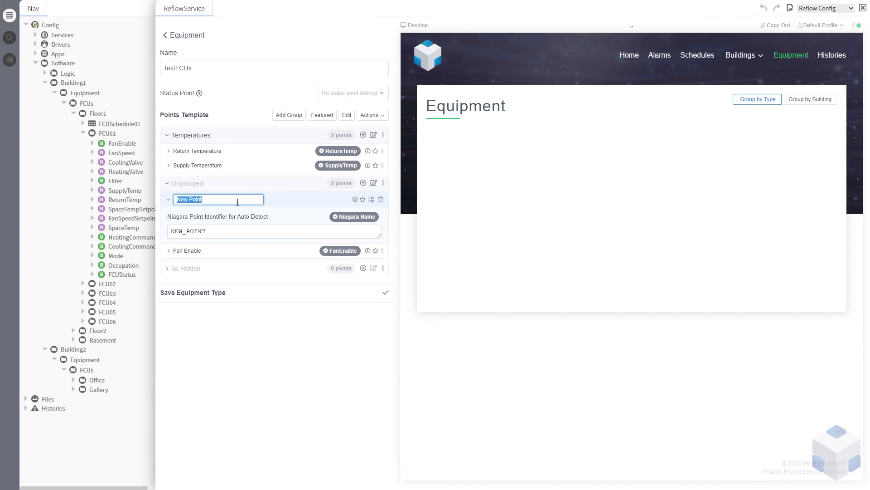
type("Heating Command")
left_click(313, 135)
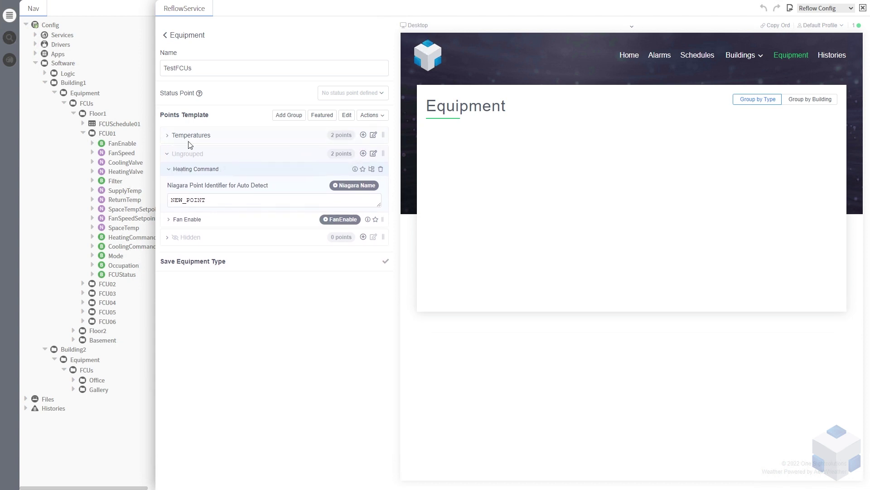
- Add a Space Temperature point to the Temperatures group with the Niagara point identifier SpaceTemp, and collapse the group
left_click(363, 135)
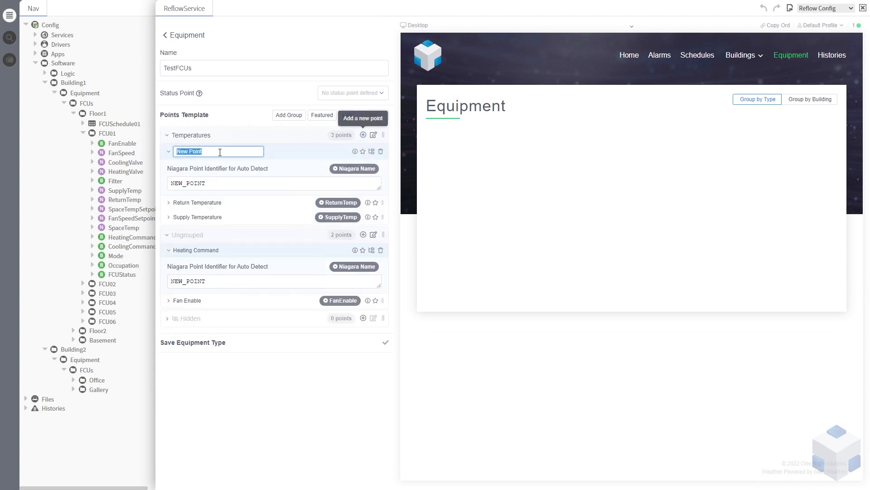
type("Space Tempe")
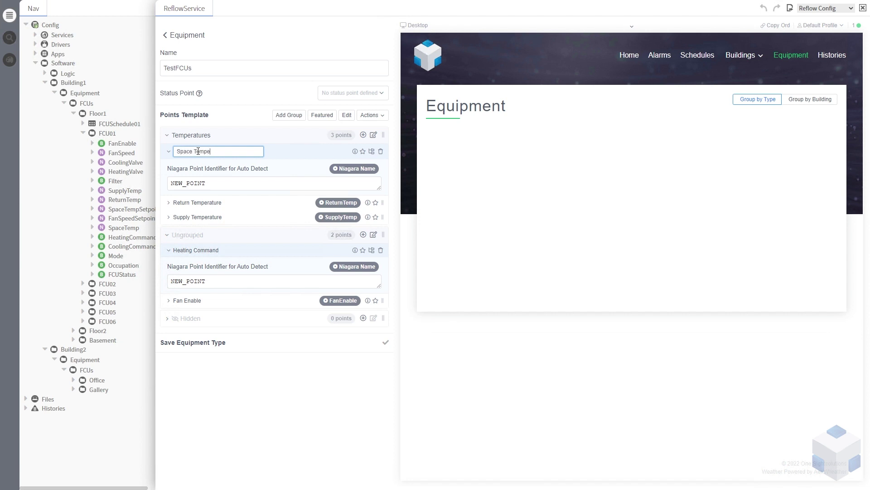
type("rature")
left_click(211, 186)
left_click_drag(207, 186, 145, 182)
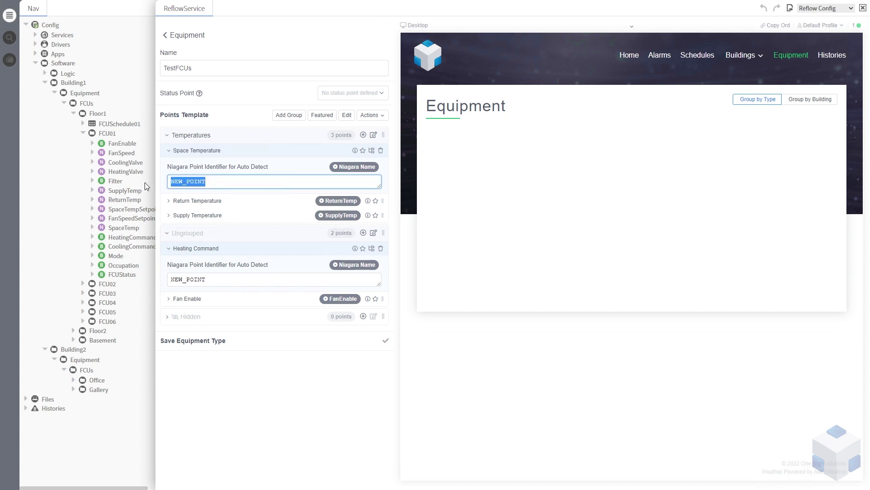
type("SpaceTemp")
left_click(166, 153)
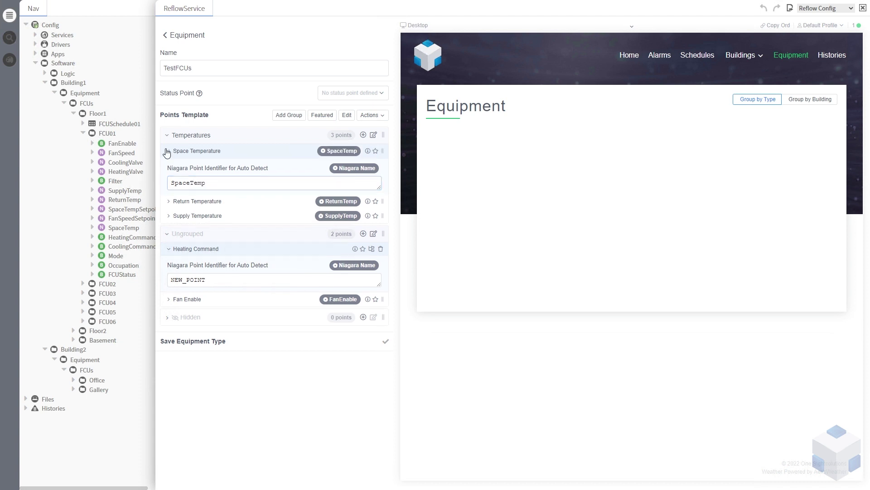
left_click(166, 153)
left_click(167, 136)
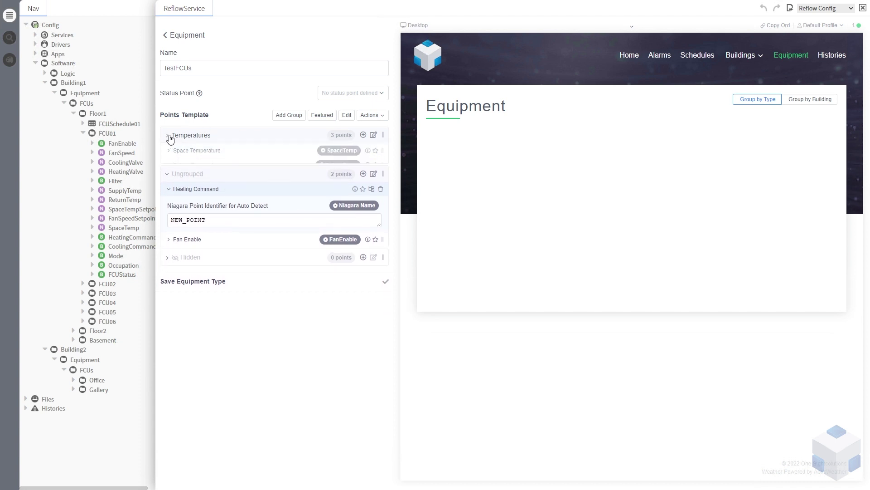
- Add another template group named Set Points and collapse its settings
left_click(289, 115)
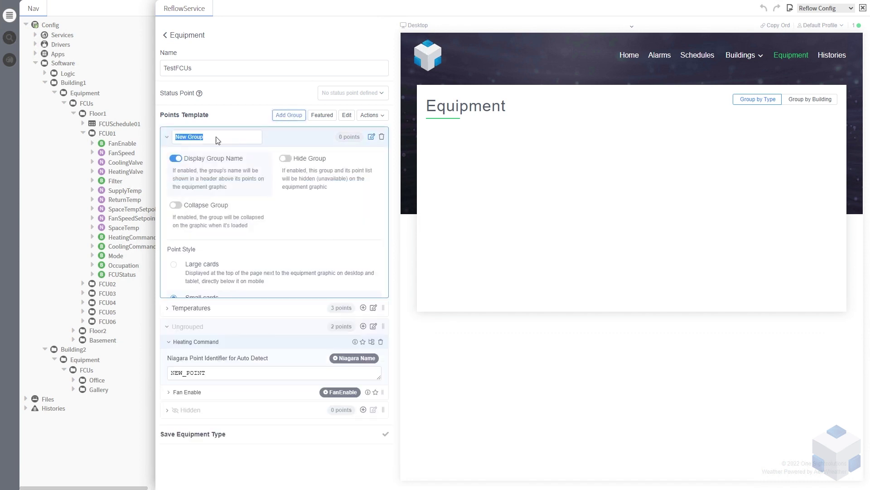
type("S")
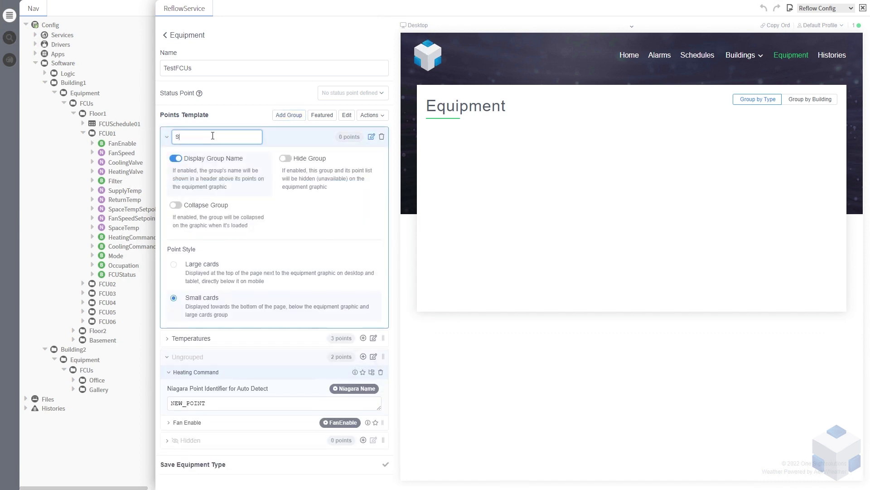
type("et Points")
key("Return")
left_click(170, 137)
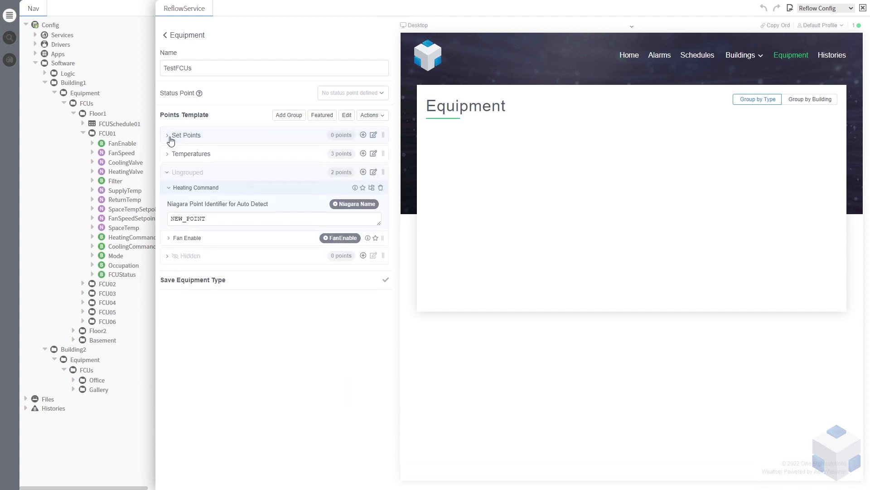
- Add a Space Temperature Set Point point to the Set Points group with the Niagara point identifier SpaceTempSetpoint
left_click(362, 136)
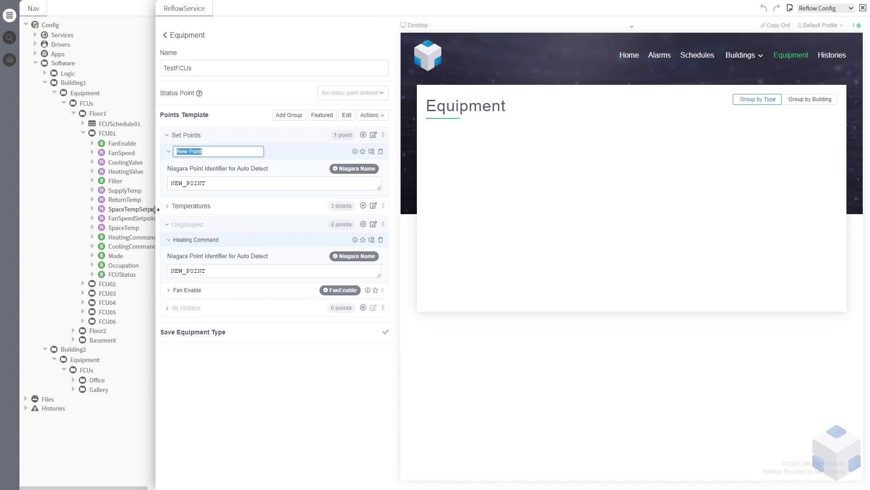
left_click_drag(155, 210, 187, 210)
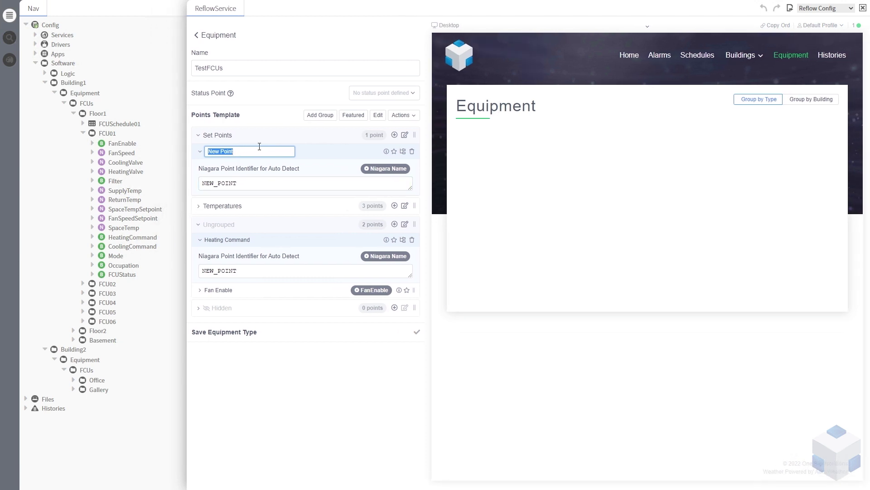
type("Space Temperature Setp")
left_click(266, 152)
key("Delete")
type("P")
key("Tab")
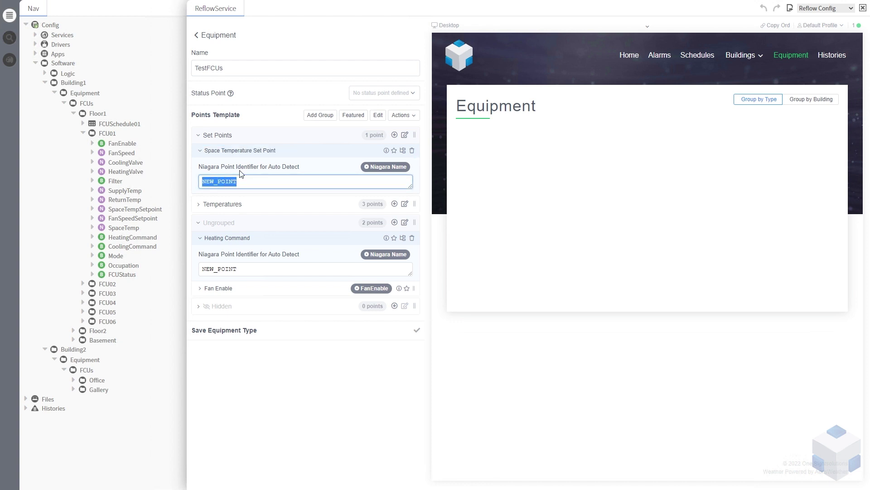
type("SpaceTempSetpoint")
left_click(317, 156)
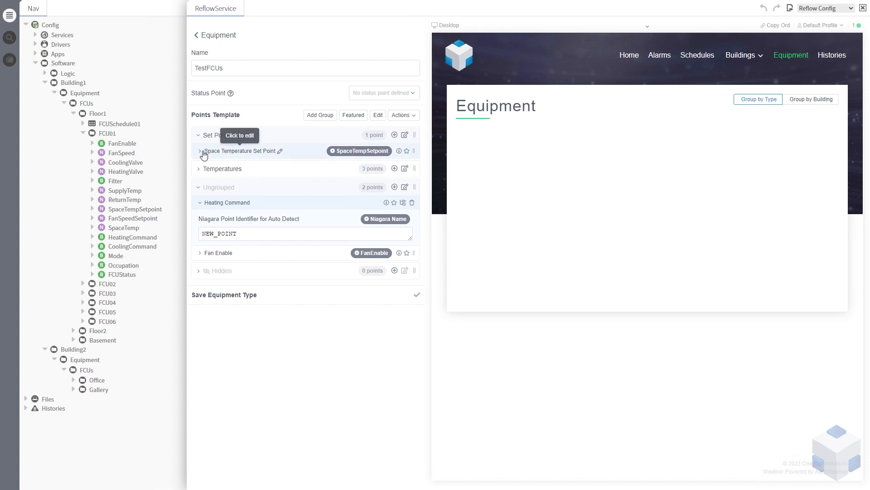
- Collapse the Set Points and Ungrouped sections and save the equipment type
left_click(198, 137)
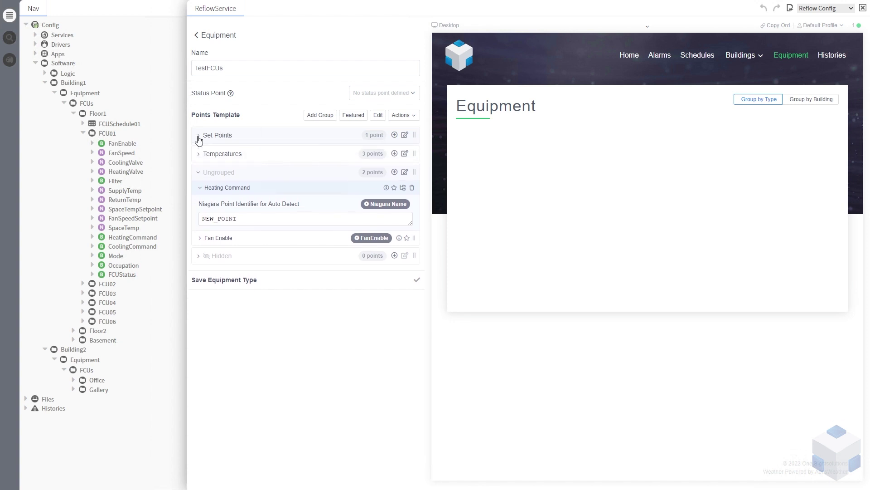
left_click(200, 174)
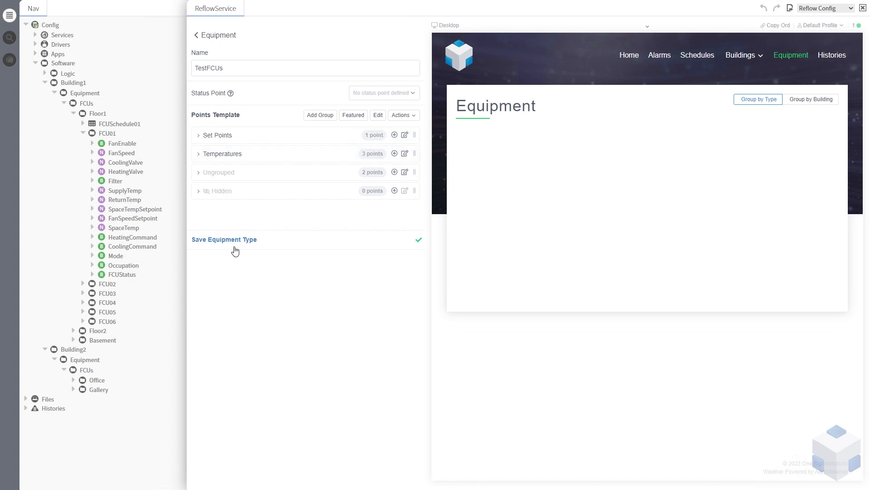
left_click(418, 241)
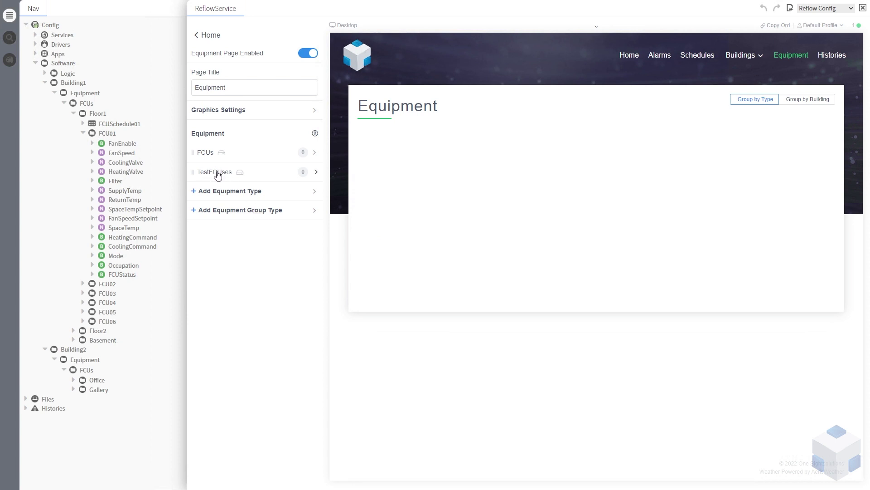
- Turn off name pluralization in the TestFCUs equipment type settings and return to the equipment list
left_click(214, 172)
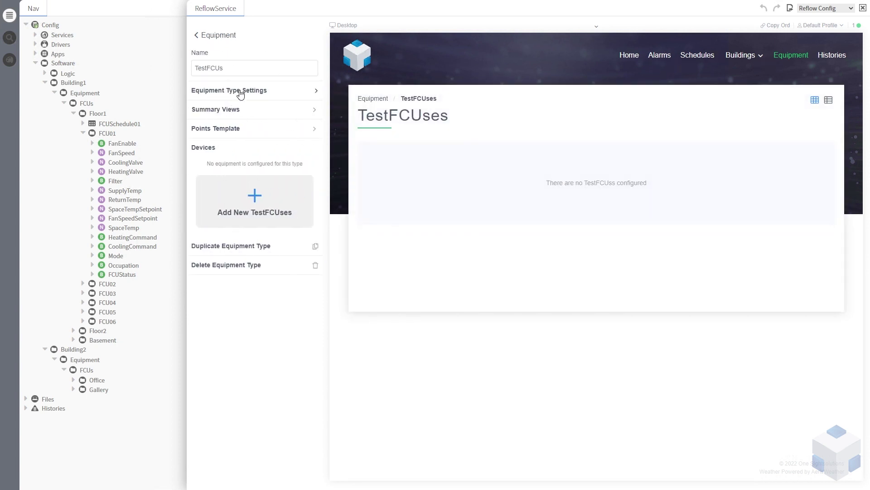
left_click(240, 93)
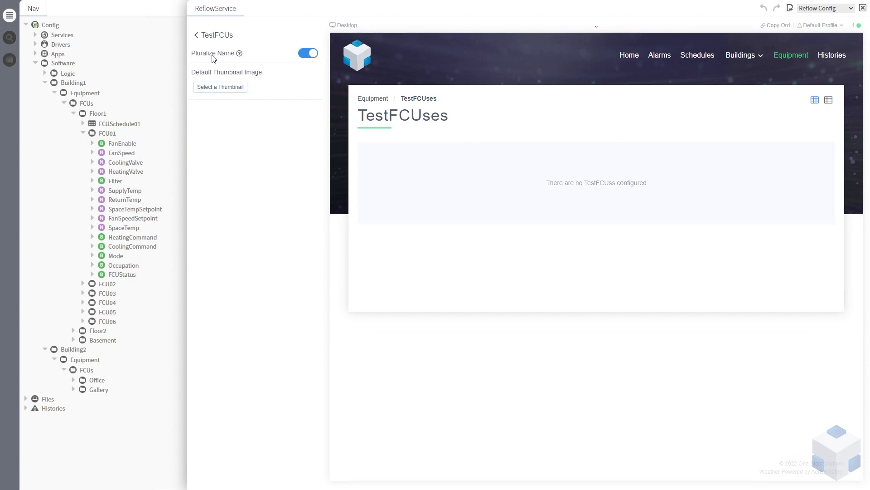
left_click(309, 54)
left_click(198, 38)
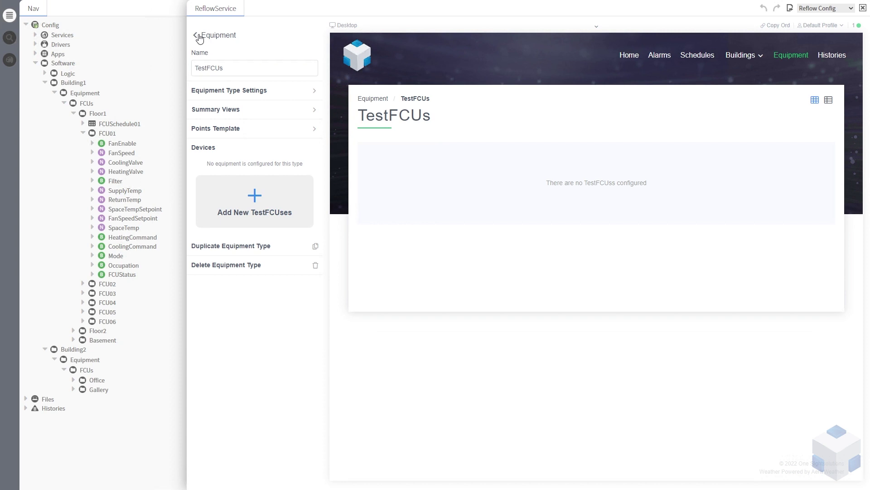
left_click(196, 35)
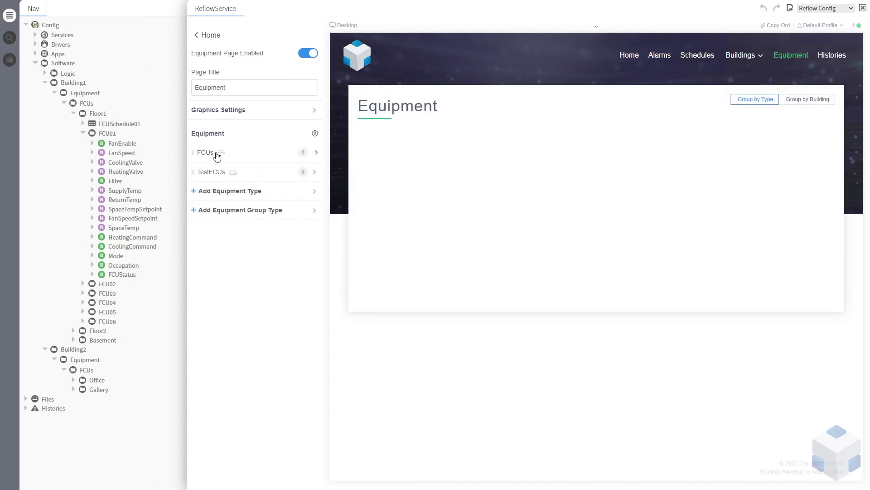
- Start adding a device to TestFCUs, selecting FCU01 from Floor1 in the Building1 FCUs folder under Software
left_click(220, 176)
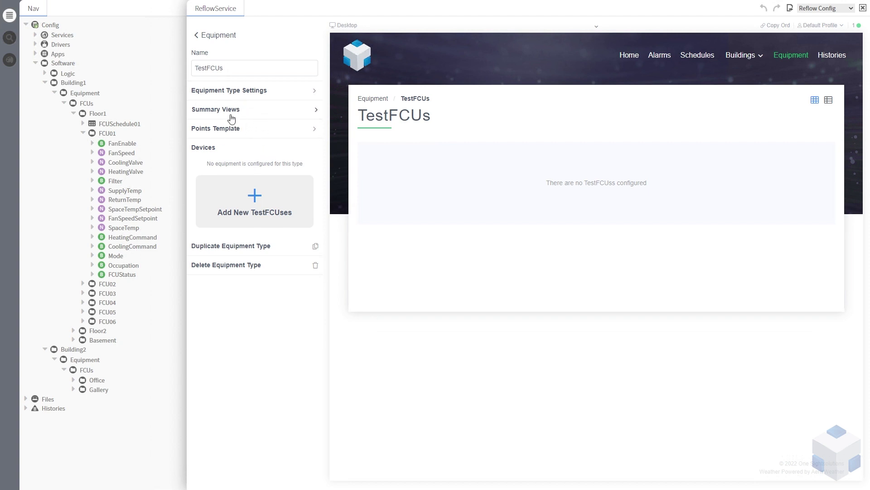
left_click(256, 207)
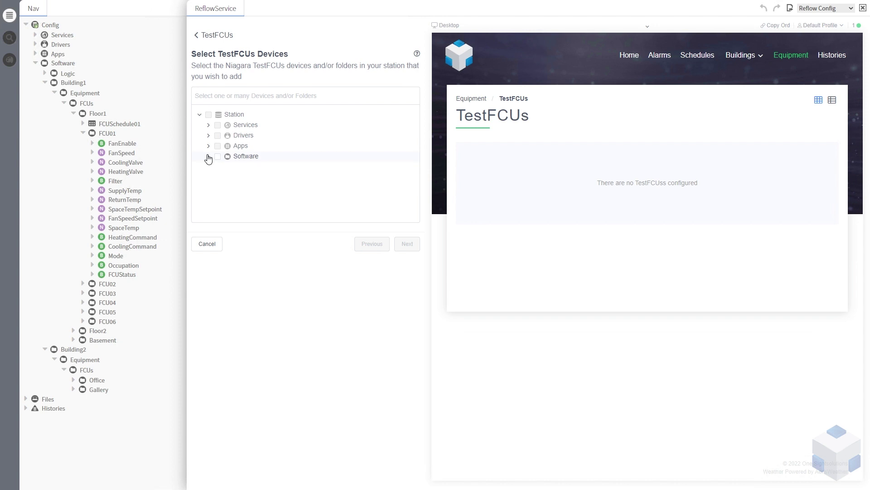
left_click(209, 157)
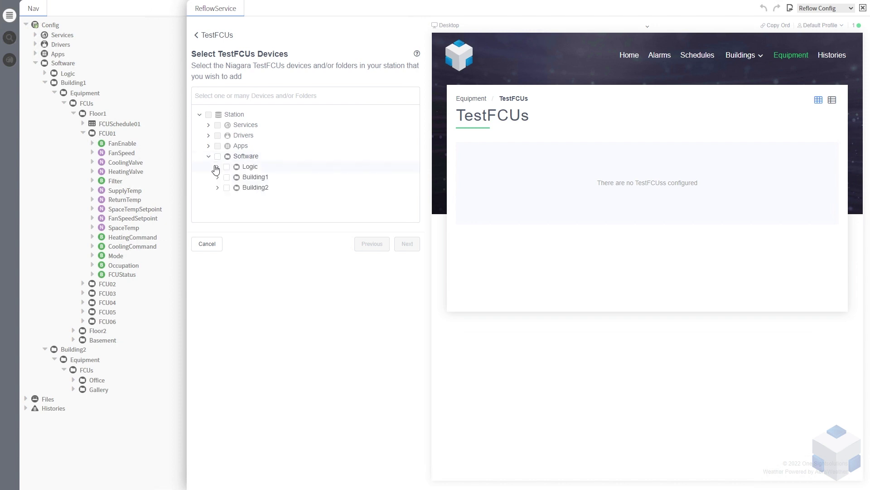
left_click(218, 177)
left_click(9, 16)
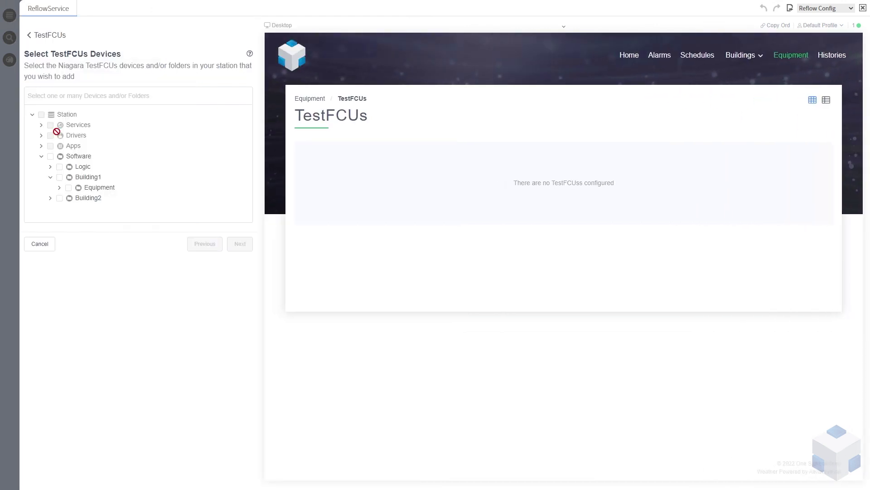
left_click(60, 188)
left_click(69, 199)
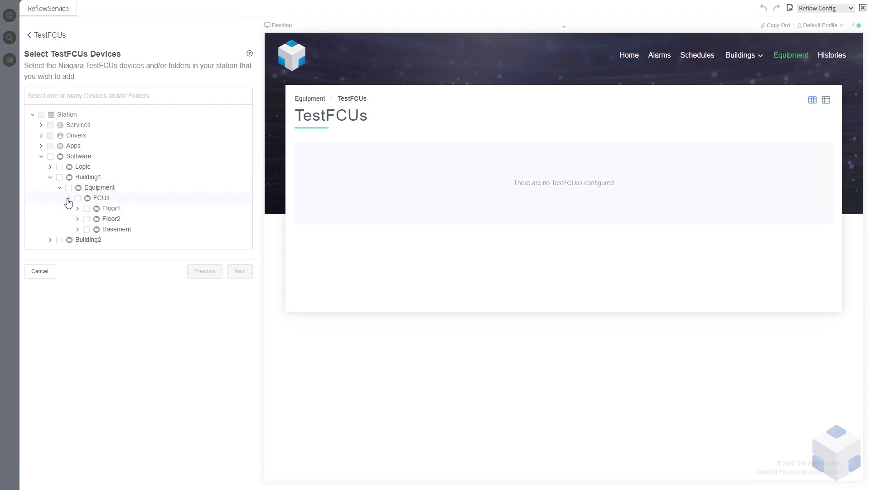
left_click(78, 208)
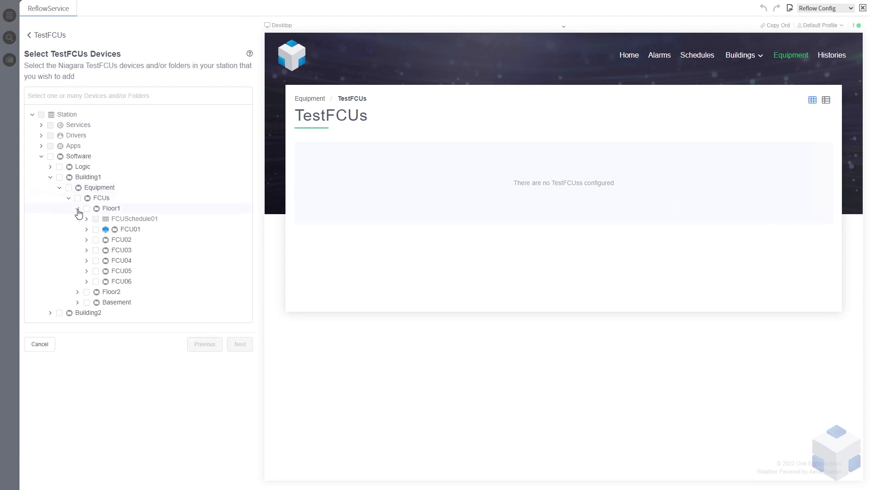
left_click(97, 230)
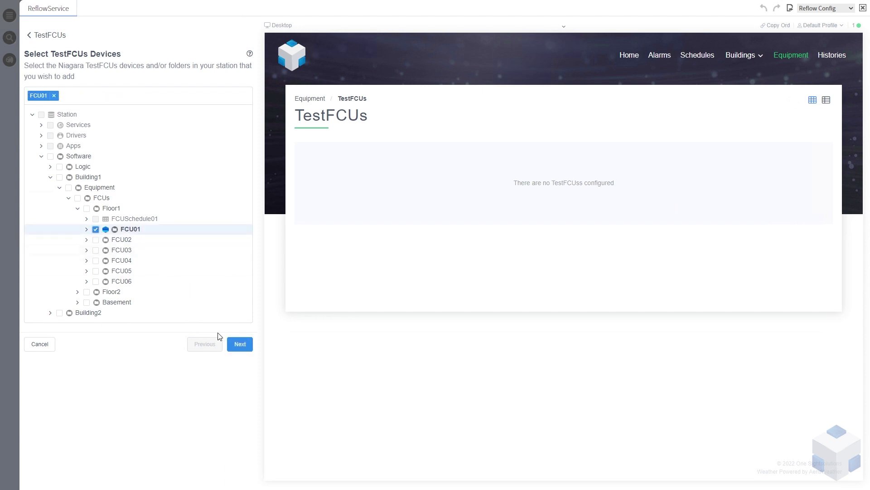
left_click(241, 346)
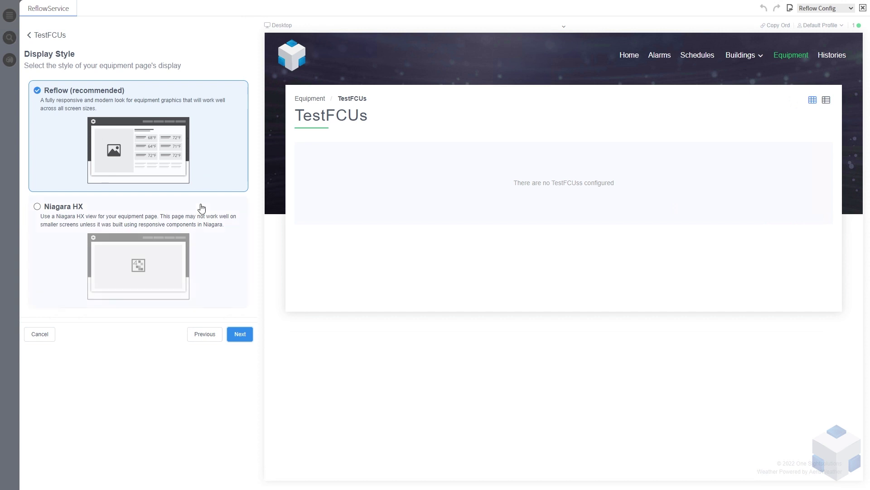
- Keep the Reflow display style and choose the component's default Niagara view as the equipment graphic
left_click(240, 335)
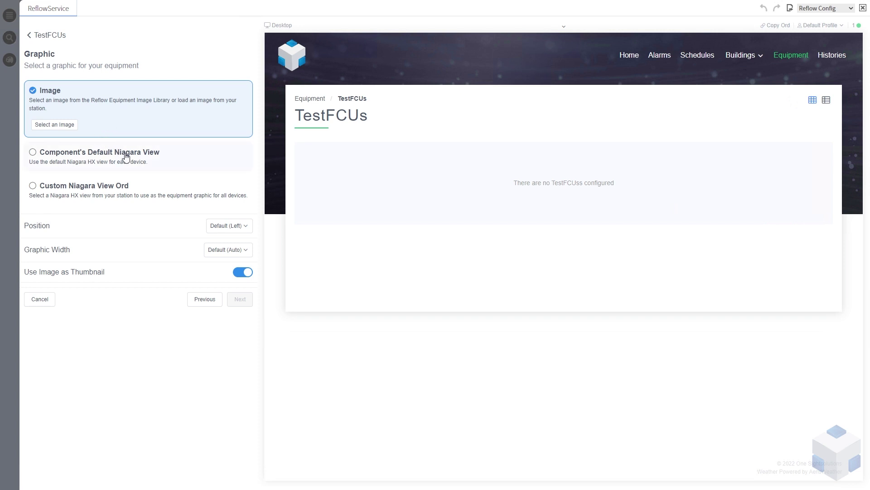
left_click(76, 159)
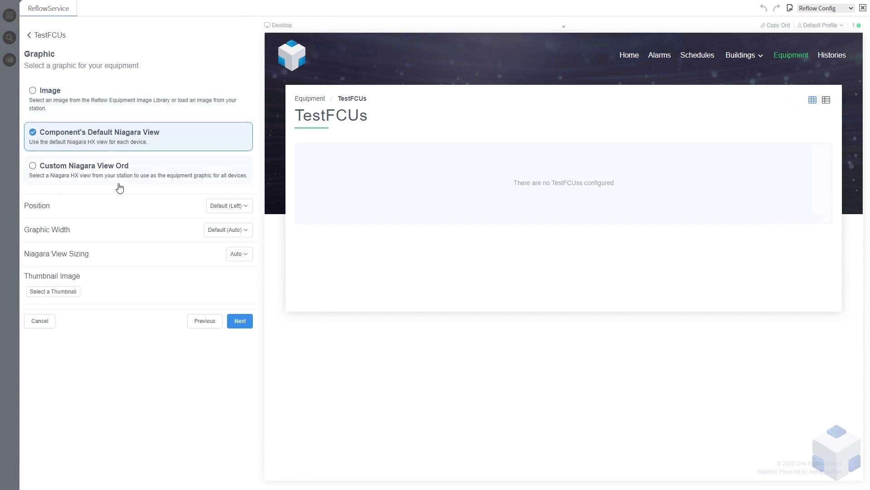
- Set the thumbnail image to fcur.JPG from the station's assets/Thumbnails folder and continue to the FCU01 device settings
left_click(69, 293)
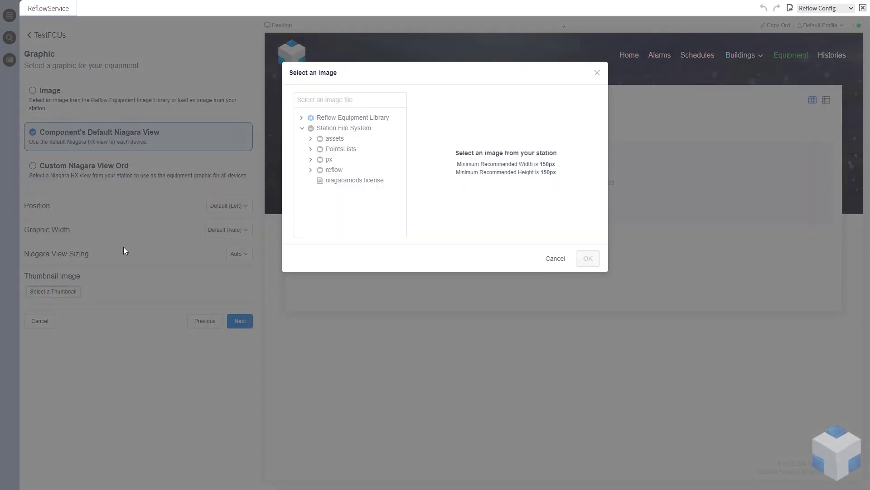
mouse_move(311, 152)
left_mouse_down()
mouse_move(307, 131)
mouse_move(322, 151)
left_mouse_up()
left_click(311, 139)
left_click(321, 149)
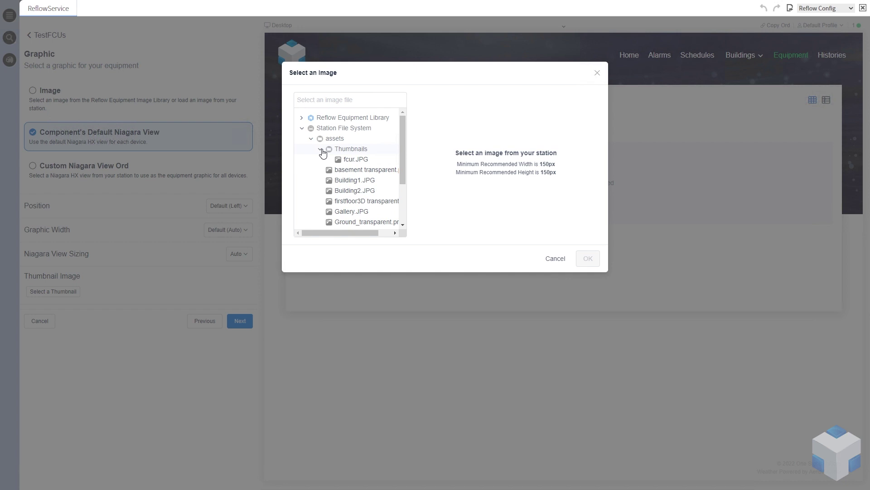
left_click(353, 161)
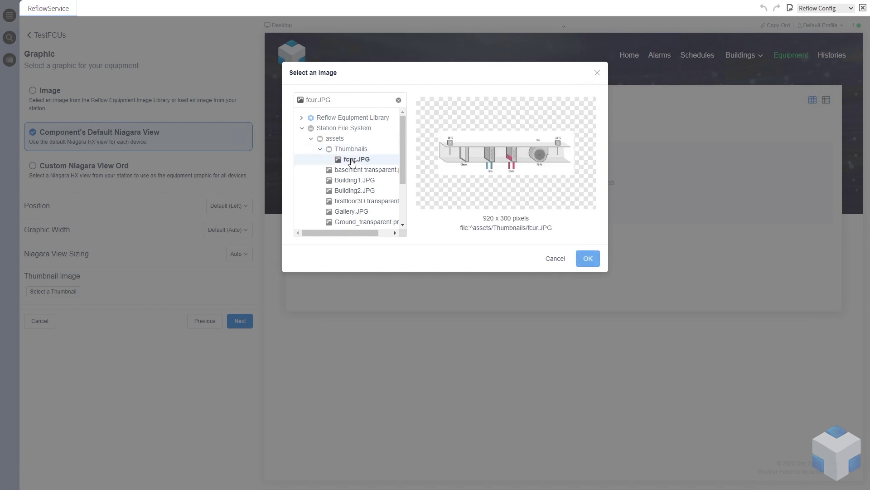
left_click(588, 259)
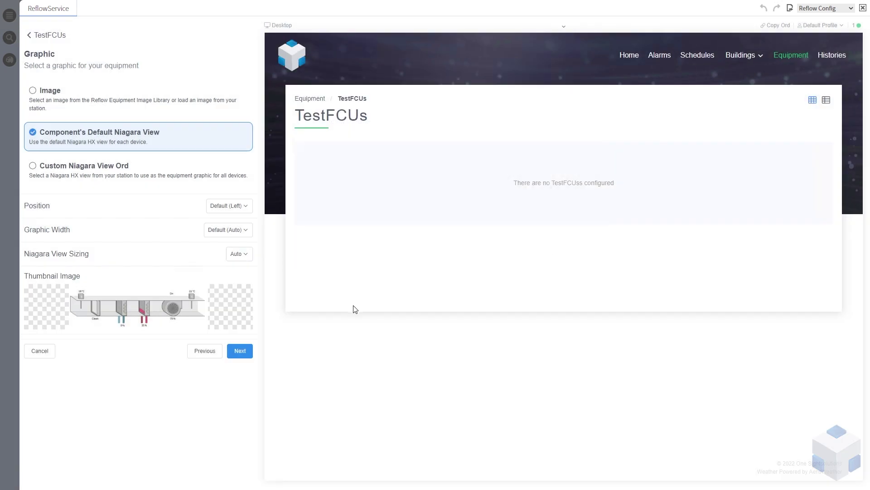
left_click(243, 352)
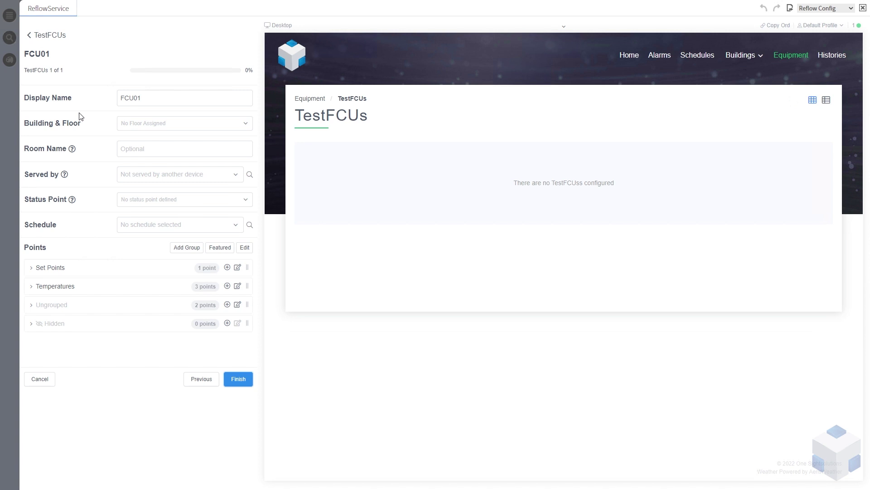
- Assign FCU01 to Building 1 - Floor 1
left_click(145, 128)
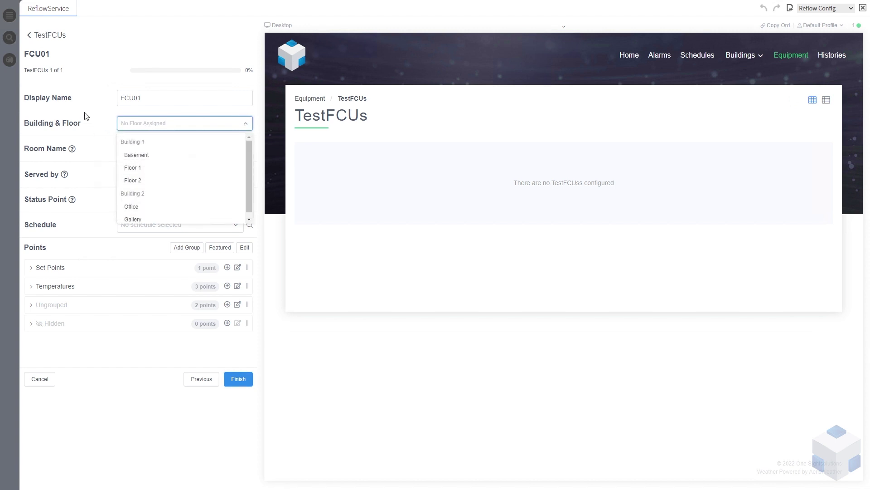
left_click(134, 171)
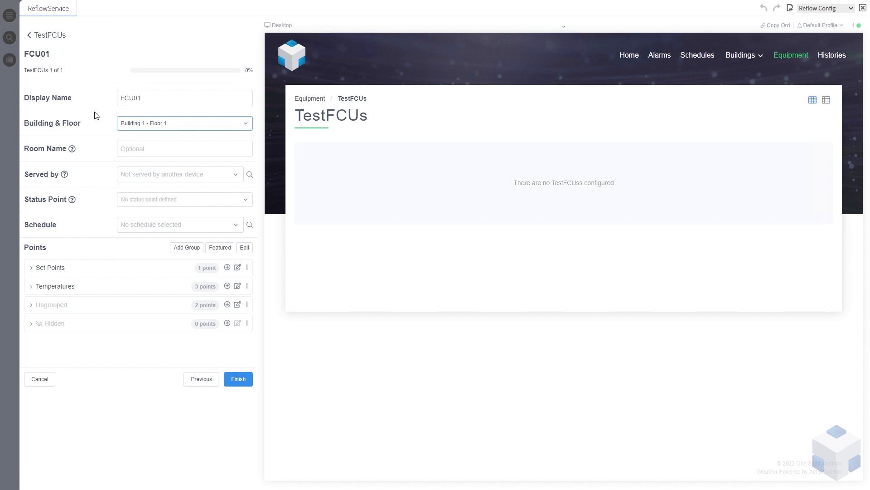
- Examine the optional room name, the status point explanation and the selectable status points for FCU01
left_click(169, 150)
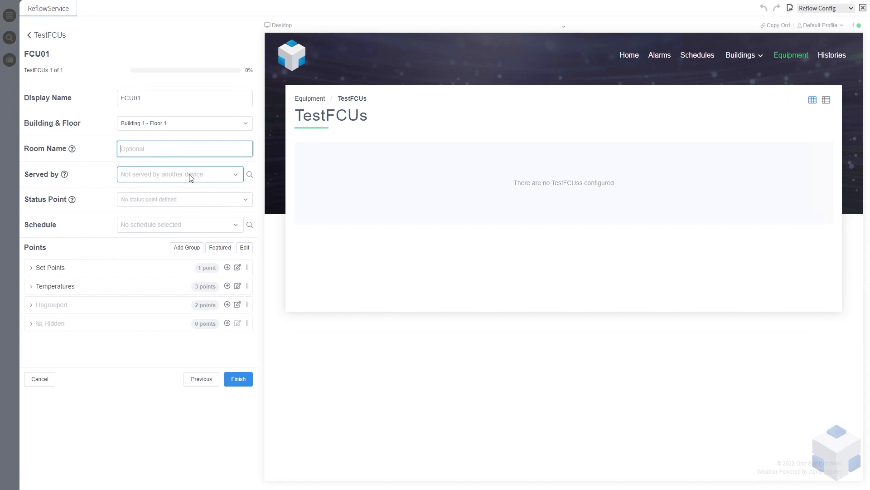
left_click(168, 204)
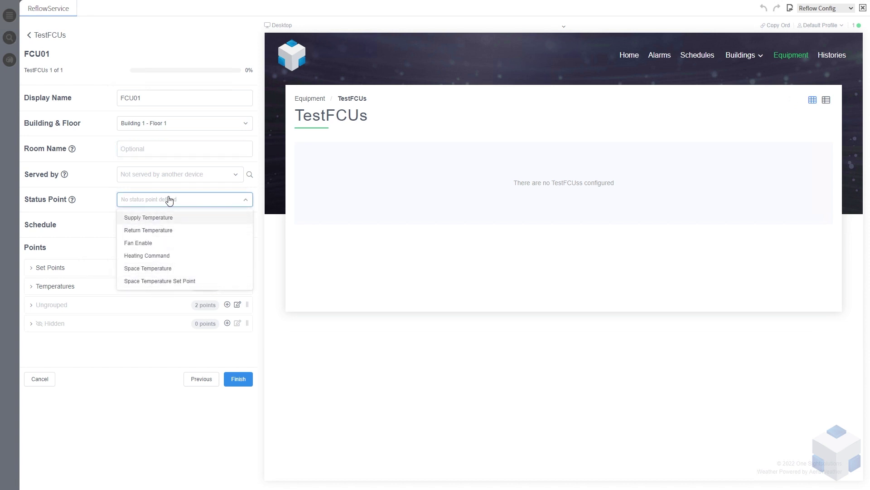
mouse_move(71, 204)
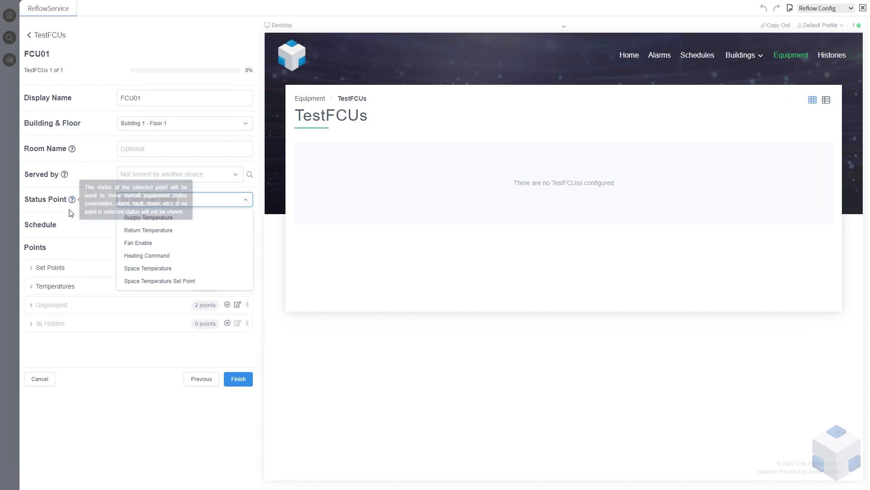
left_click(170, 204)
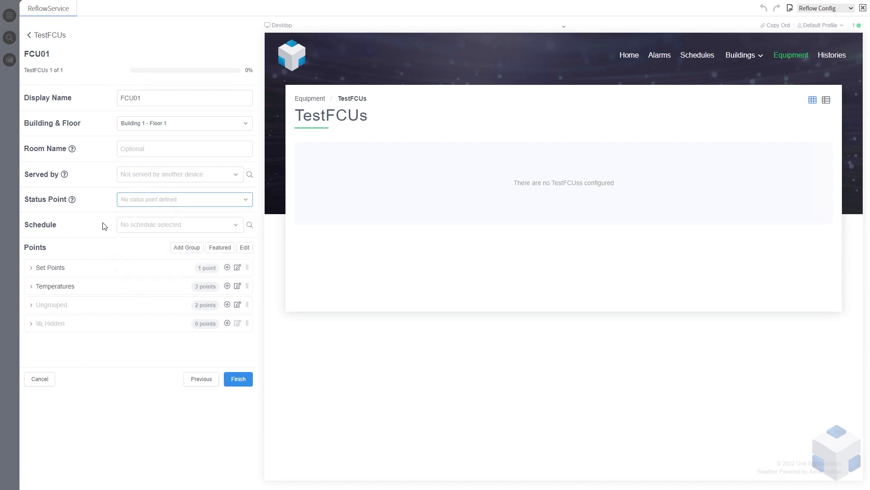
- Assign FCUSchedule01 from Software/Building1/Equipment/FCUs/Floor1 as the schedule for FCU01
left_click(153, 225)
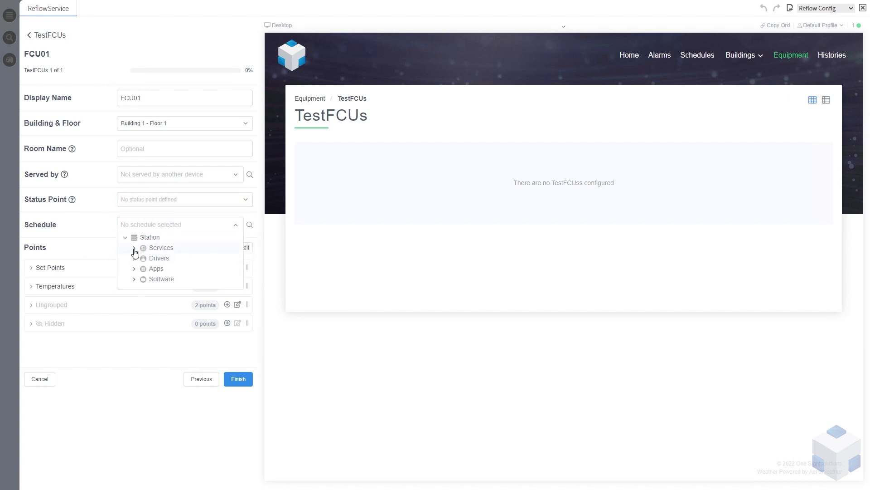
left_click(134, 279)
left_click(143, 300)
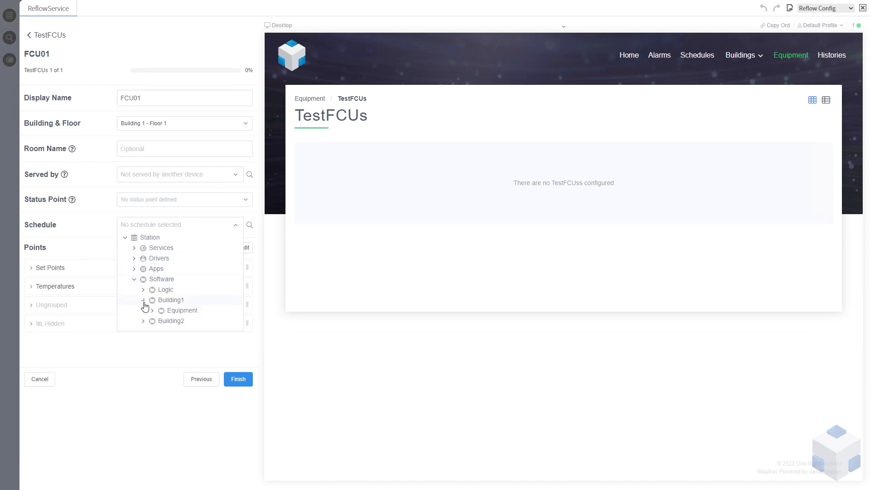
left_click(152, 311)
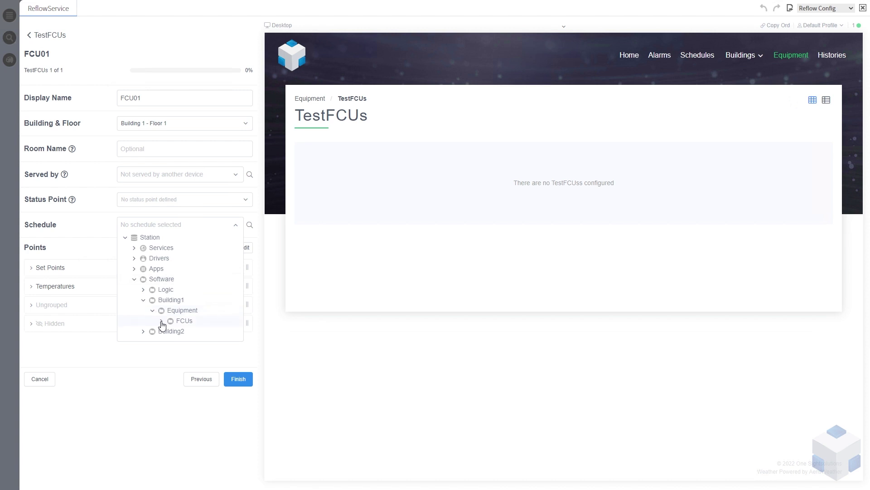
left_click(162, 322)
left_click(171, 333)
scroll(182, 324, "down", 2)
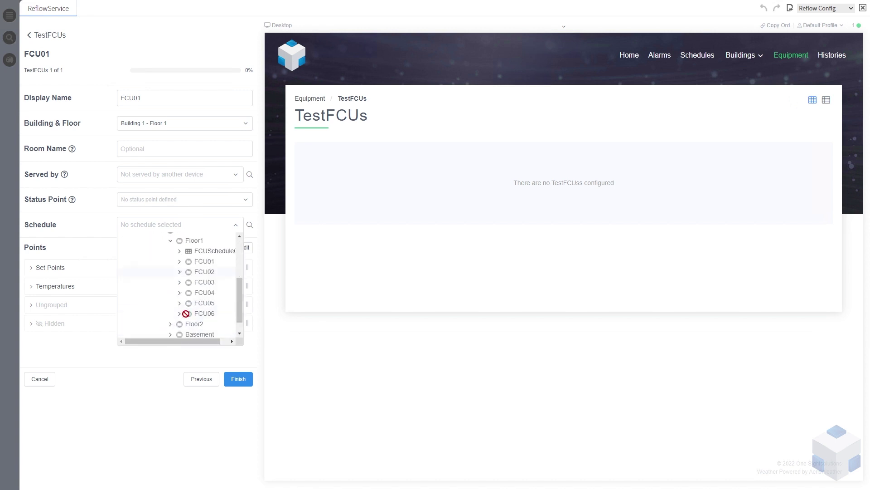
scroll(195, 263, "up", 2)
left_click(211, 281)
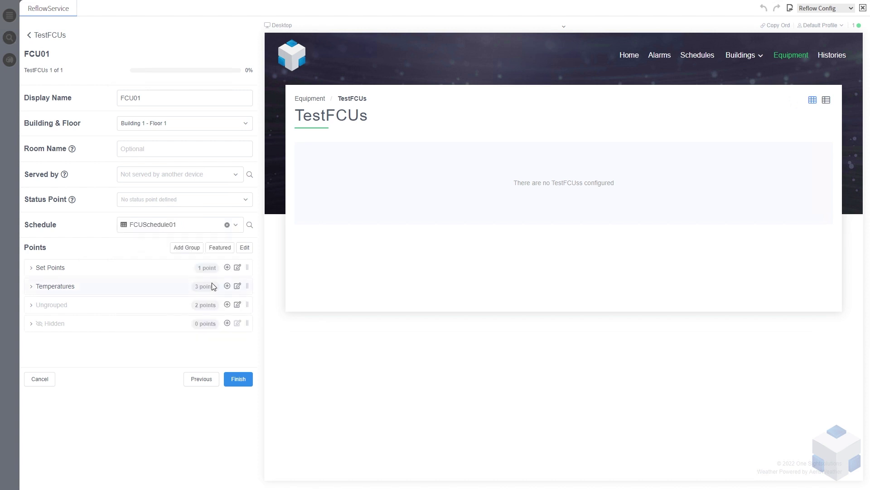
- Check the point mappings in the Set Points, Temperatures and Ungrouped groups, and map Heating Command to FCU01's HeatingCommand point
left_click(32, 269)
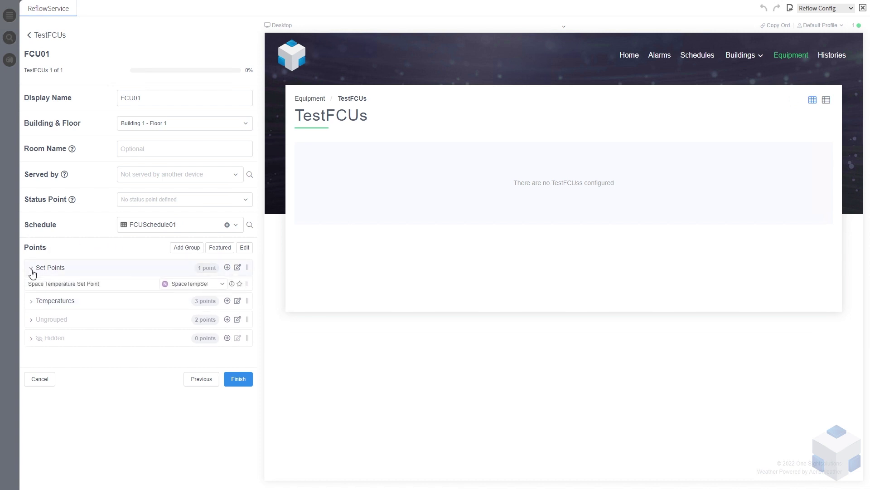
left_click(31, 307)
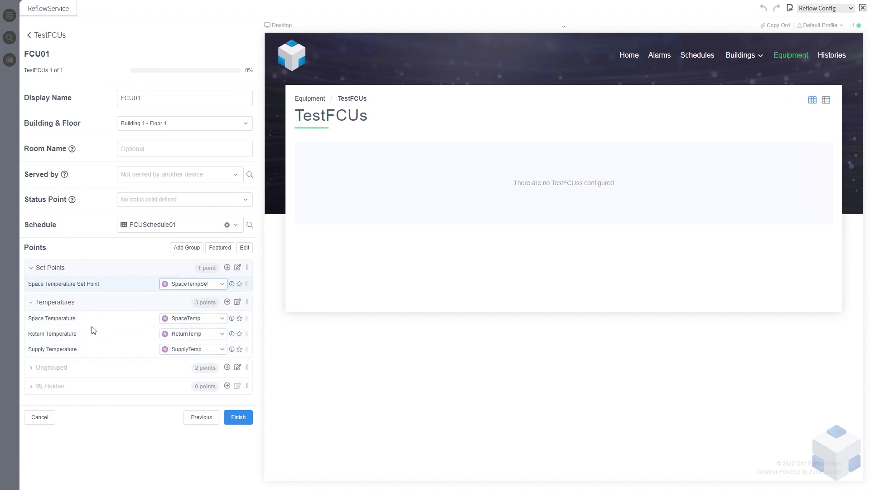
left_click(32, 368)
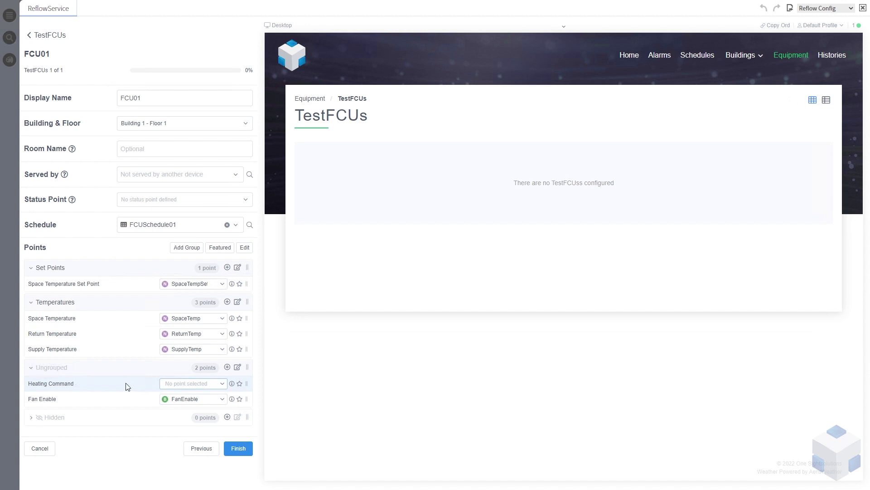
left_click(190, 387)
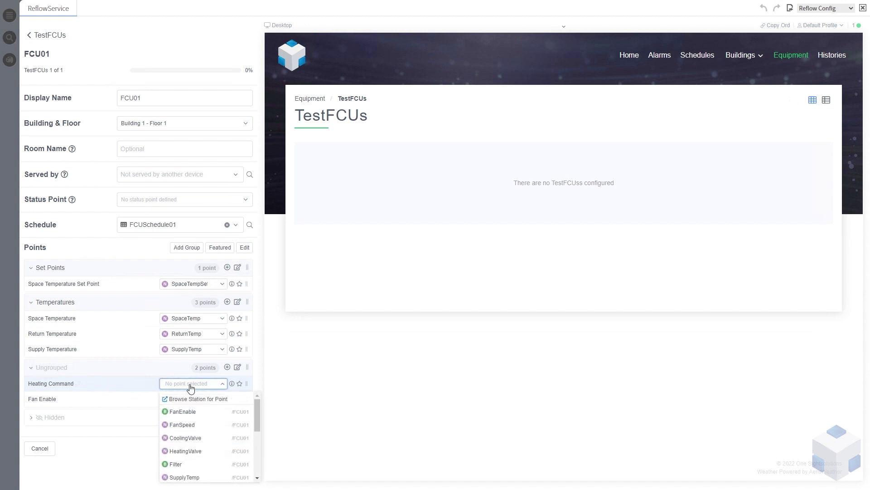
scroll(208, 421, "down", 3)
scroll(209, 422, "down", 2)
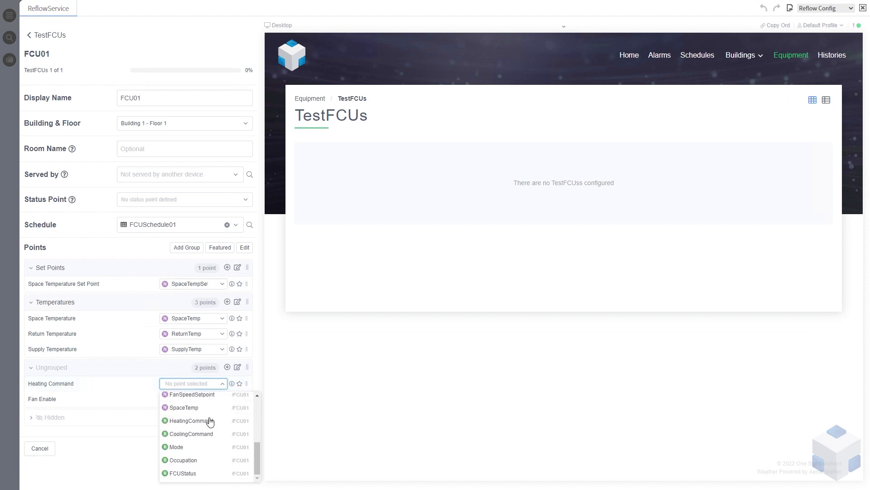
left_click(200, 422)
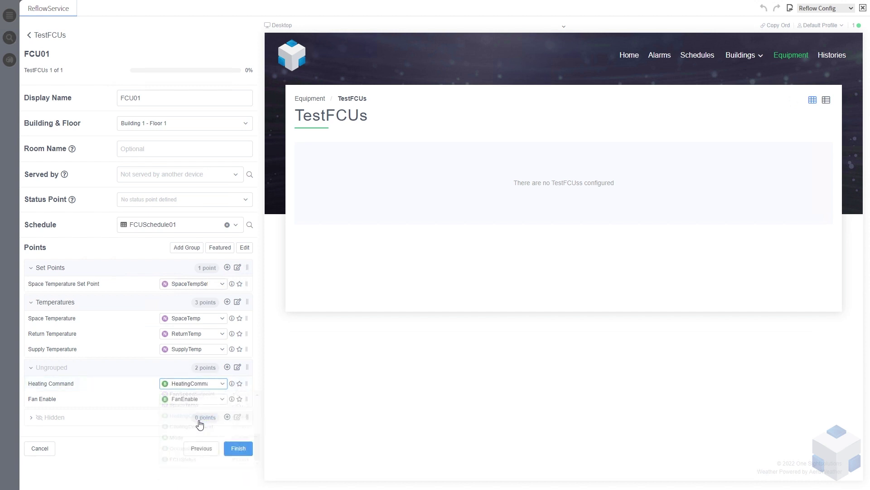
- Recheck the ungrouped point mappings and finish adding FCU01 to the TestFCUs equipment type
left_click(36, 370)
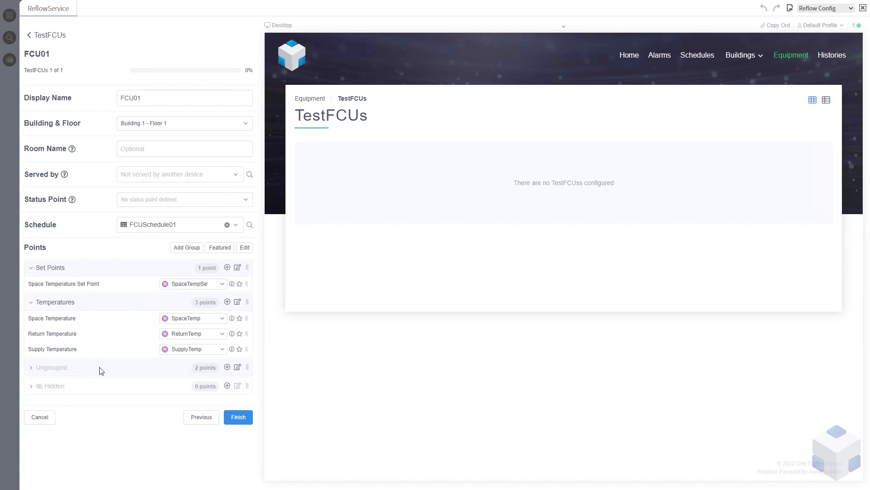
left_click(30, 371)
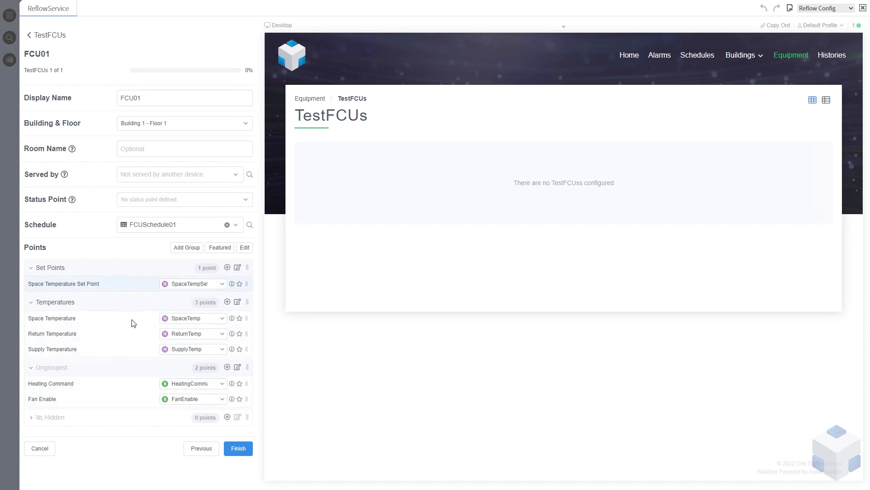
left_click(236, 449)
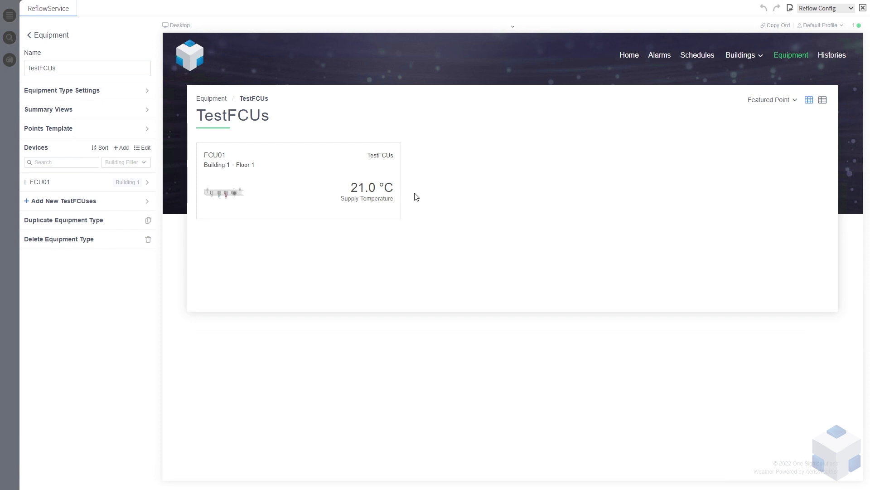
- Examine FCU01's equipment page along with its device settings, graphic options and point groups, and return to the TestFCUs settings
left_click(329, 188)
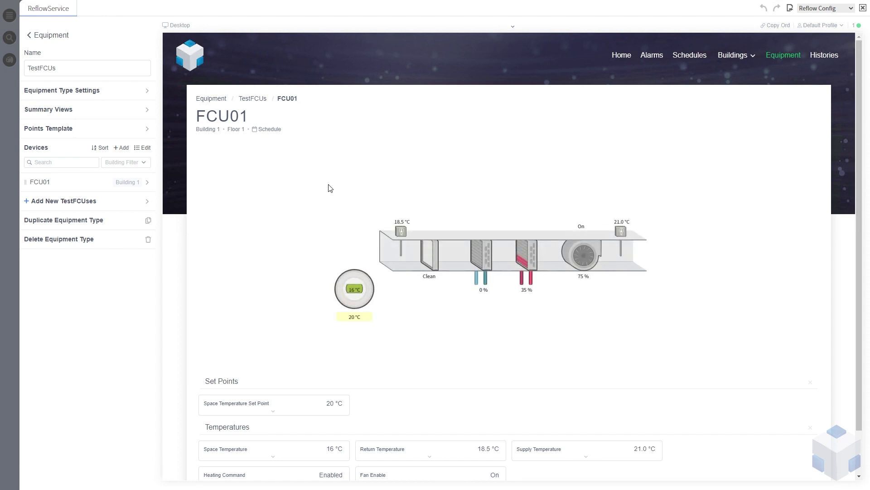
scroll(309, 208, "down", 1)
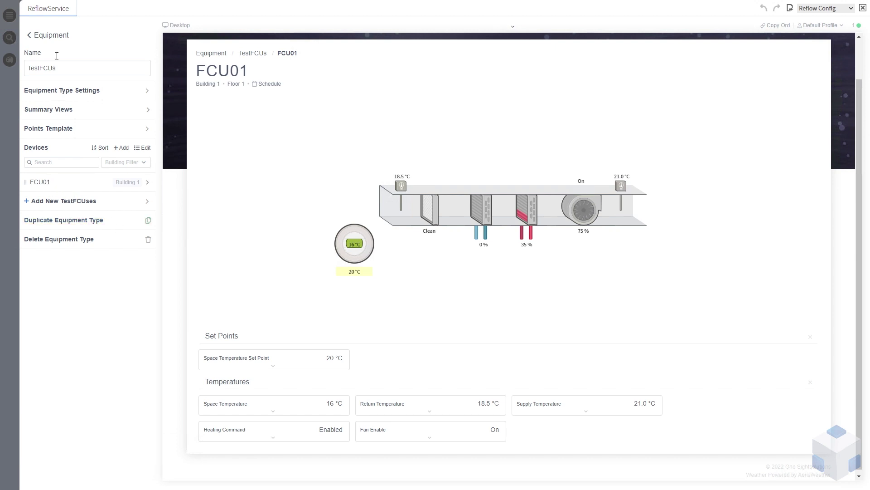
left_click(48, 184)
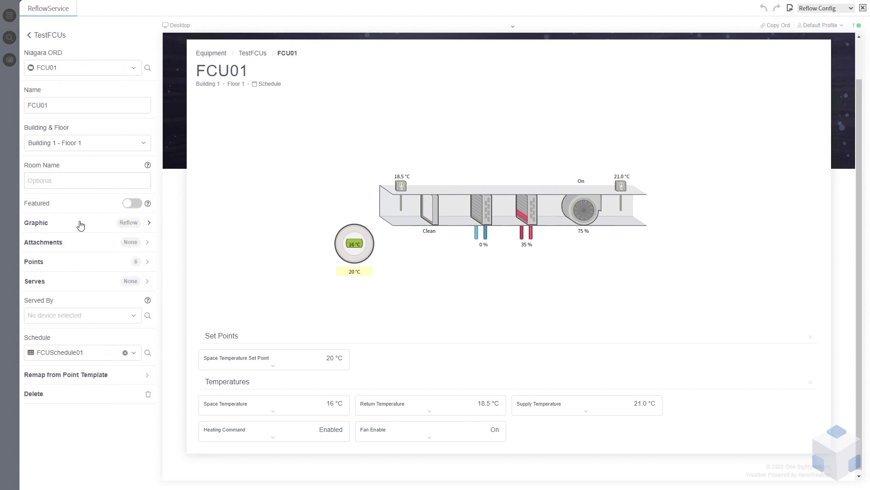
left_click(62, 228)
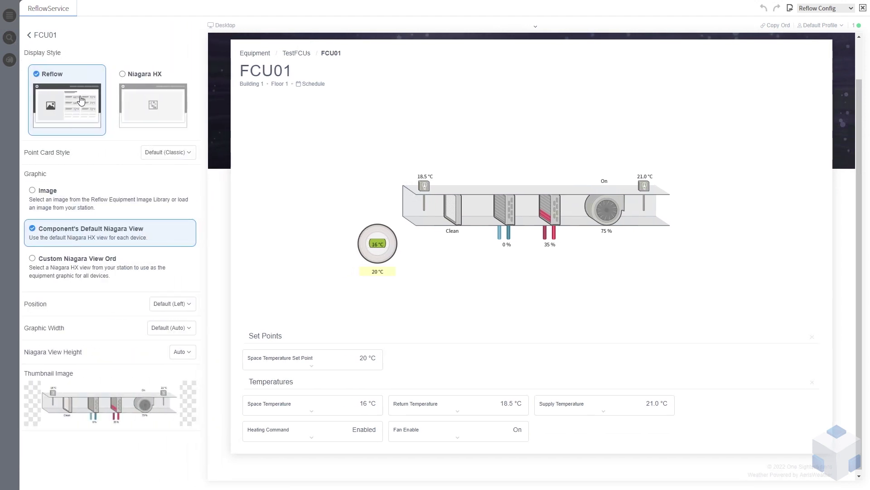
left_click(46, 35)
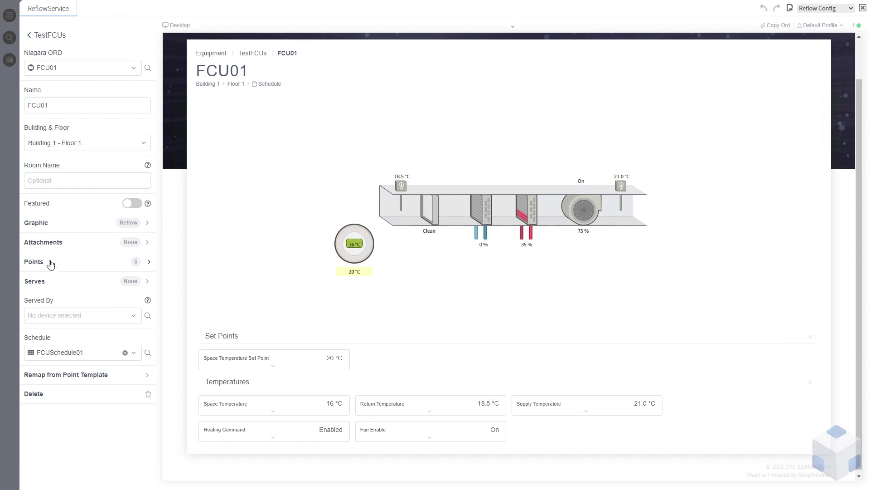
left_click(51, 265)
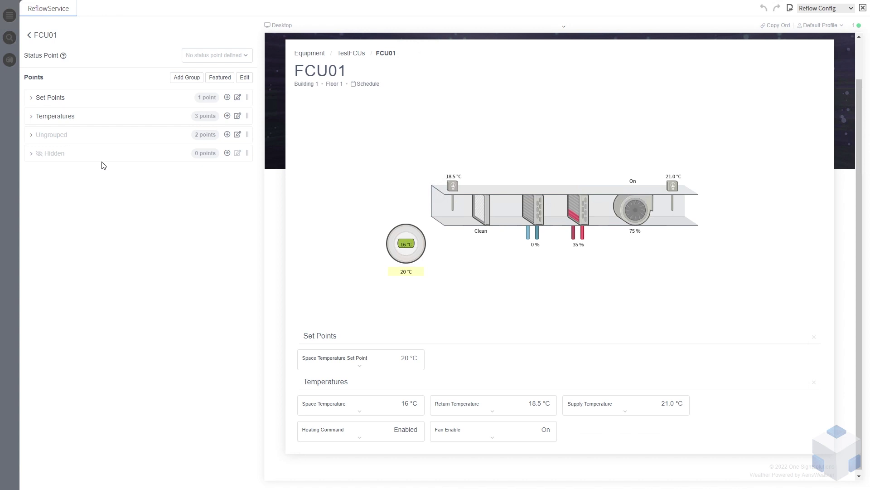
left_click(46, 40)
left_click(40, 35)
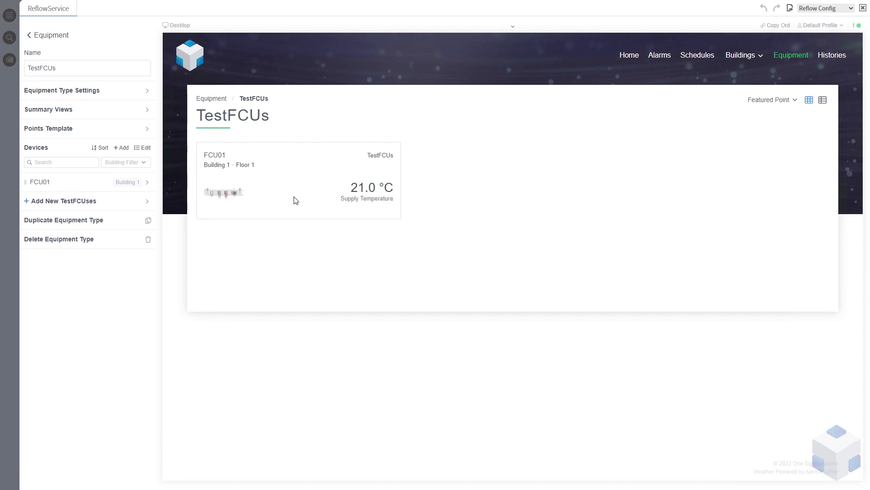
- View FCU01's weekly schedule from its equipment page, and look over the graphic and point cards
left_click(296, 200)
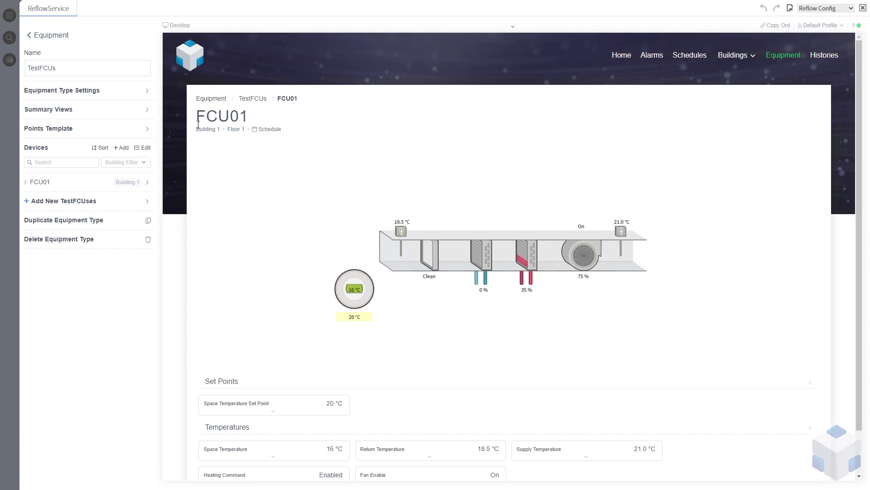
left_click(271, 131)
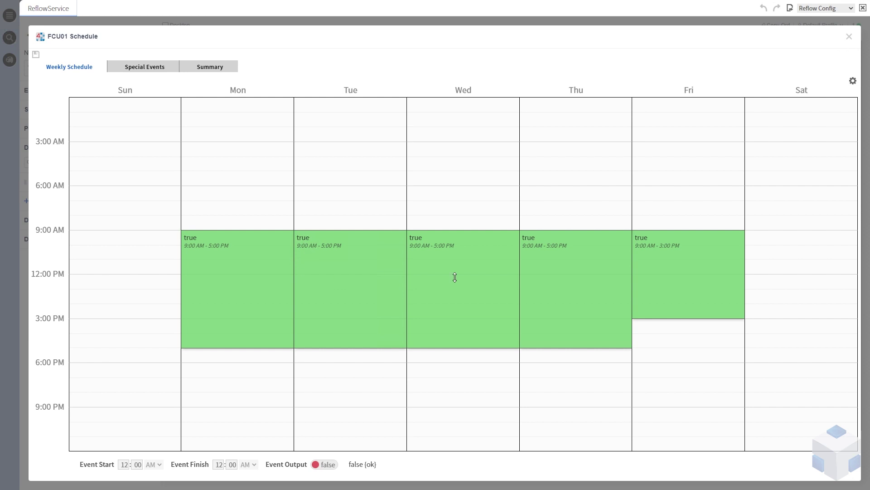
left_click(851, 38)
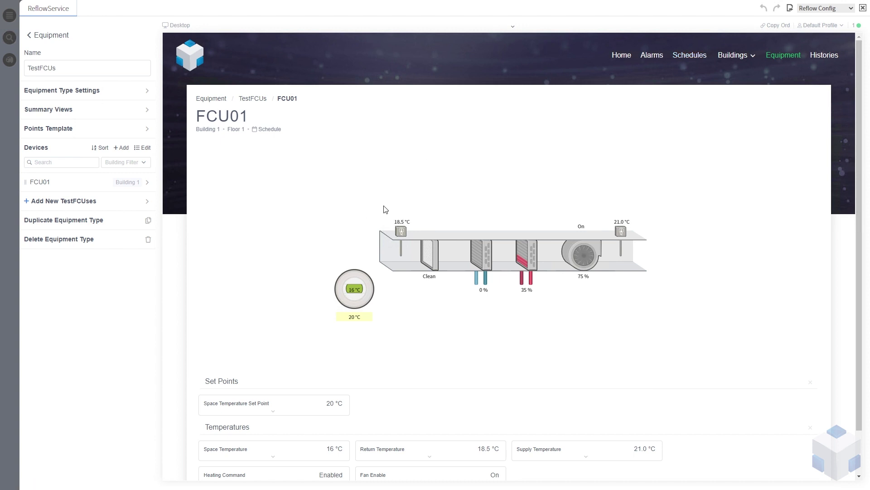
scroll(386, 209, "down", 2)
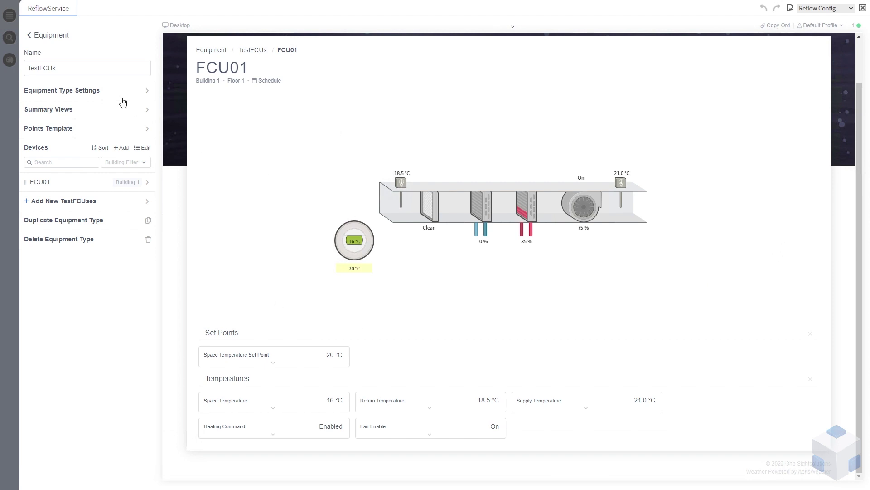
- Examine the Set Points, Temperatures and Ungrouped points in the FCU equipment type's points template, and return to the equipment overview
left_click(42, 44)
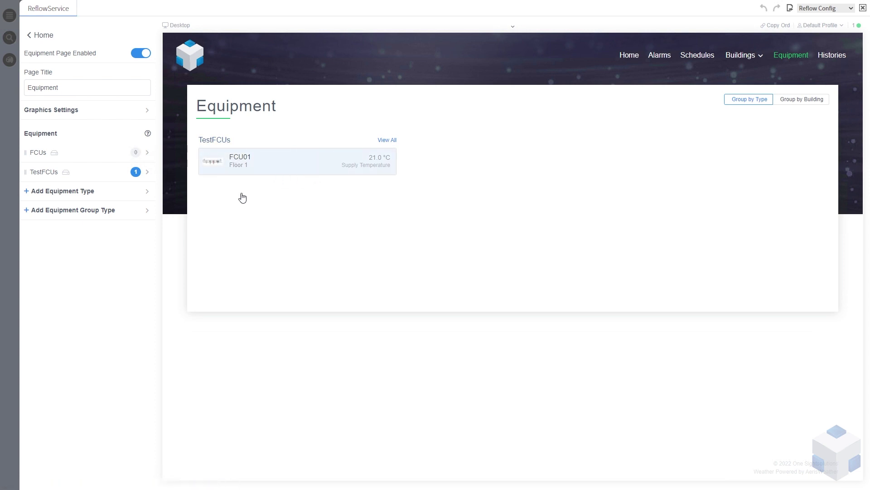
left_click(42, 155)
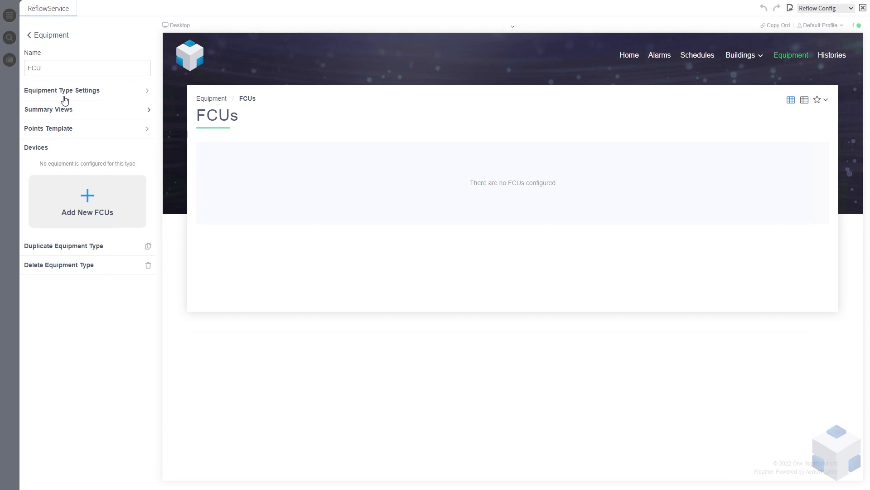
left_click(64, 132)
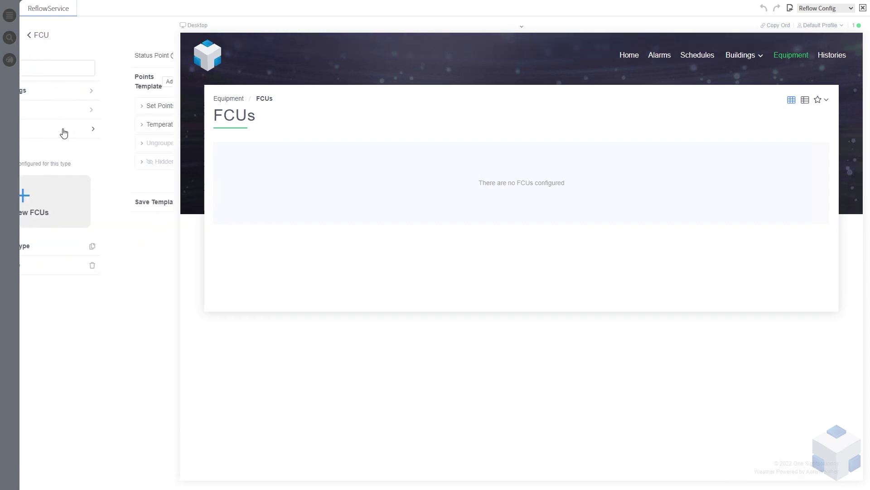
left_click(34, 101)
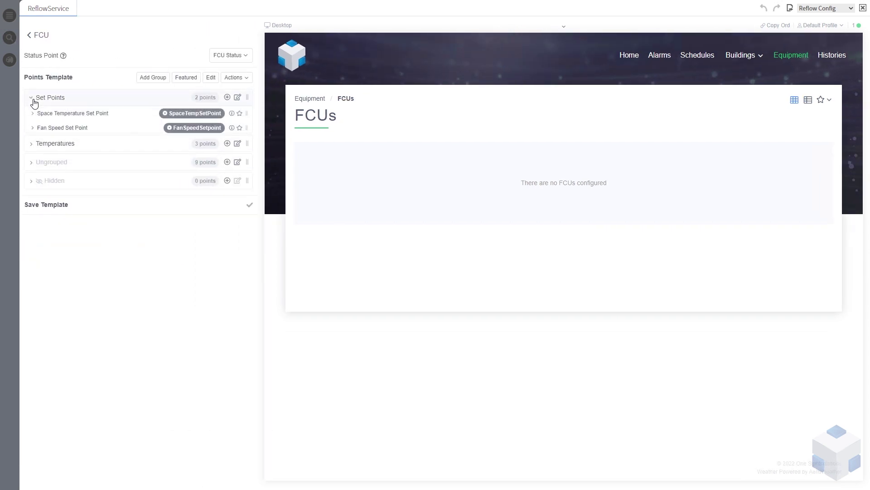
left_click(32, 149)
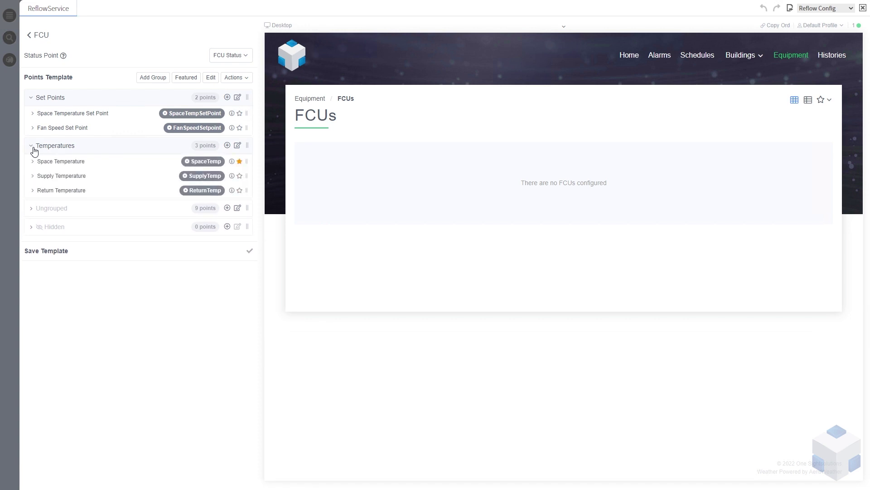
left_click(32, 211)
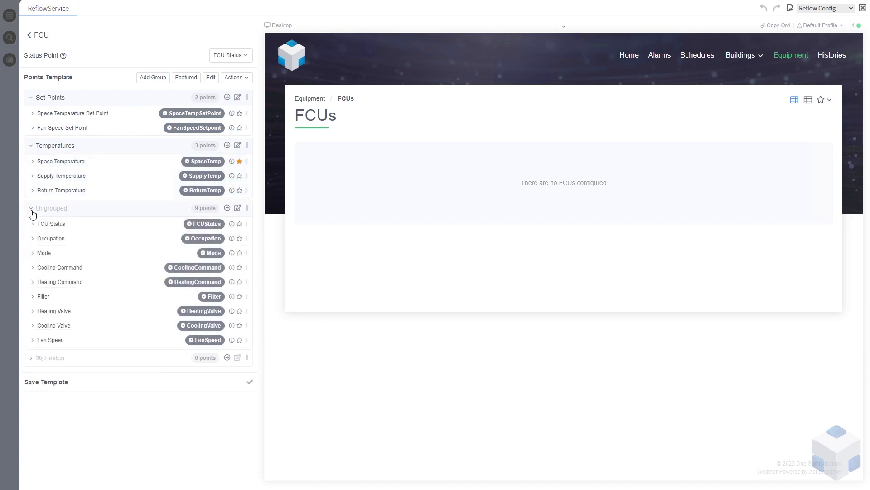
left_click(36, 211)
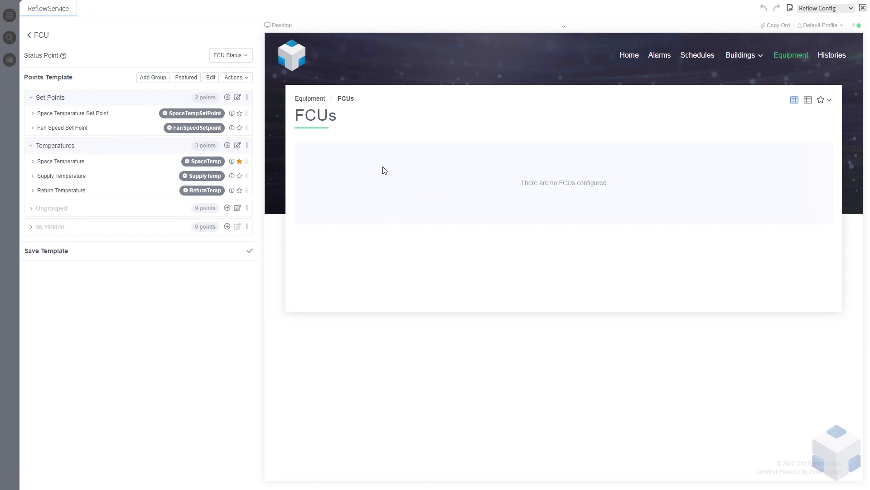
left_click(41, 37)
left_click(43, 40)
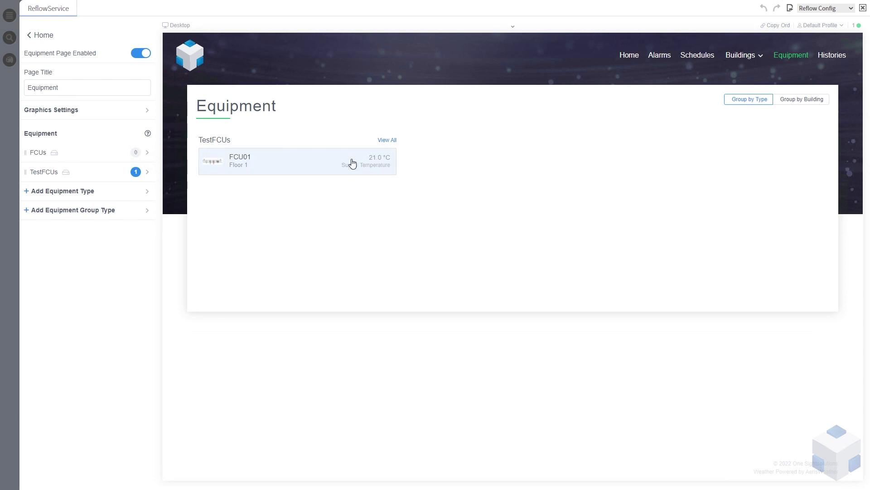
- Check which point is featured in the Temperatures group of the FCU points template
left_click(40, 154)
left_click(64, 136)
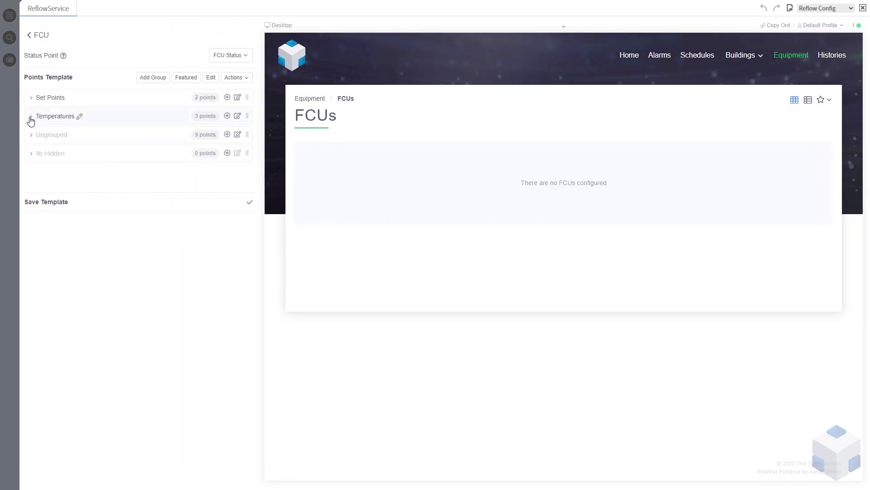
left_click(31, 116)
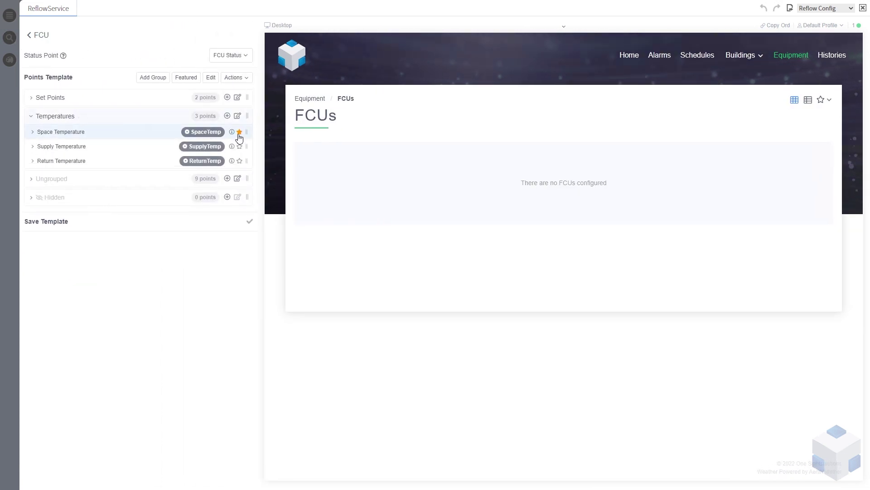
- Save the FCU equipment type's points template and return to the equipment overview
left_click(31, 117)
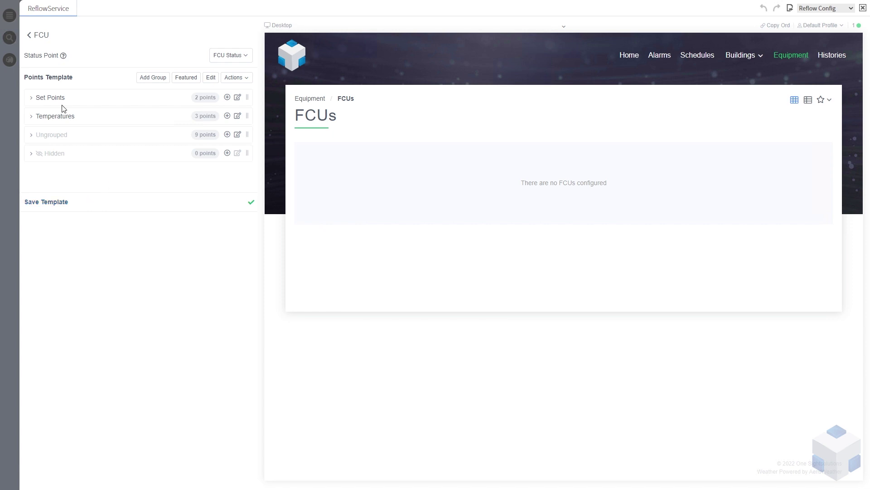
mouse_move(64, 56)
left_click(250, 202)
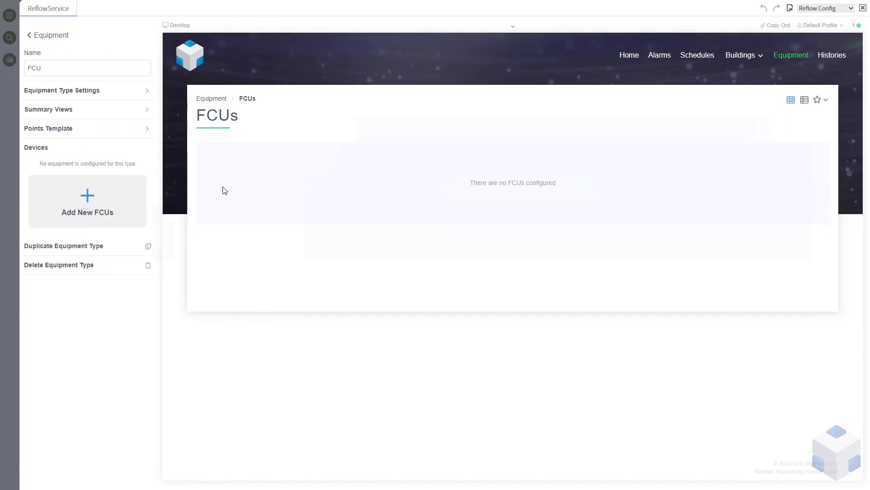
left_click(58, 35)
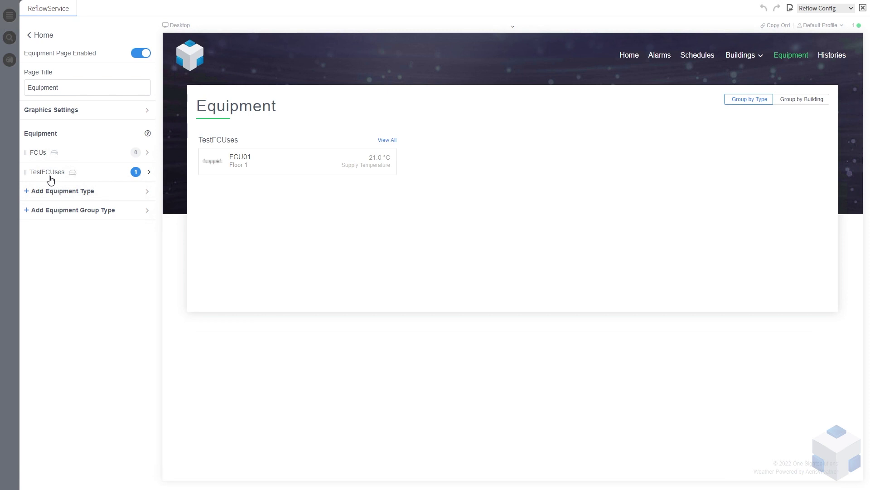
- Start adding devices to the FCU equipment type and expand the station tree to Software, Building1, Equipment, FCUs, Floor1
left_click(58, 156)
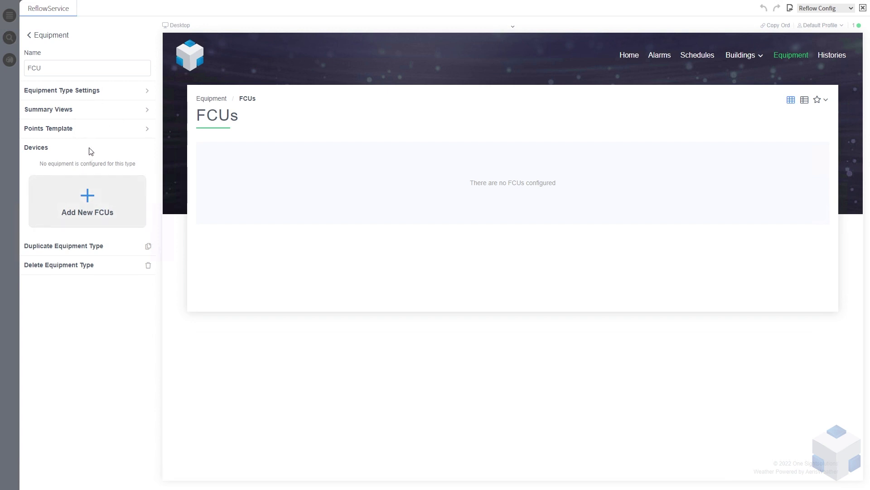
left_click(91, 199)
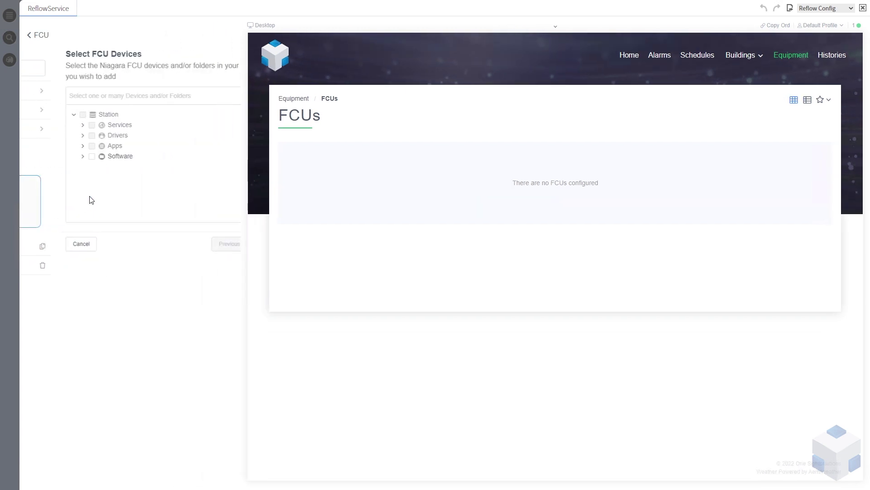
left_click(42, 157)
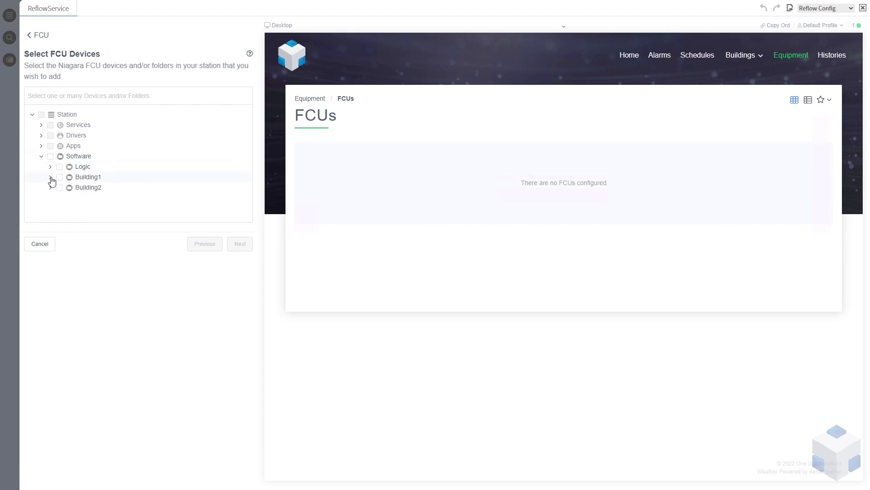
left_click(51, 179)
left_click(60, 188)
left_click(68, 198)
left_click(78, 209)
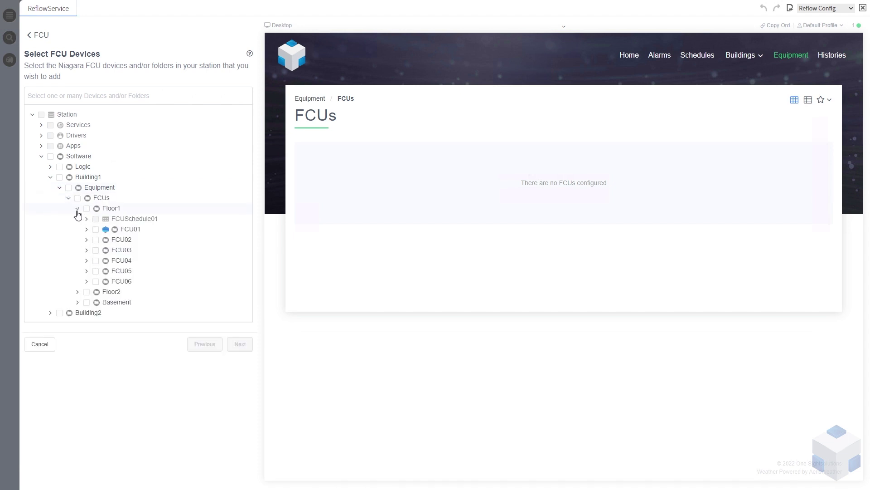
left_click(87, 229)
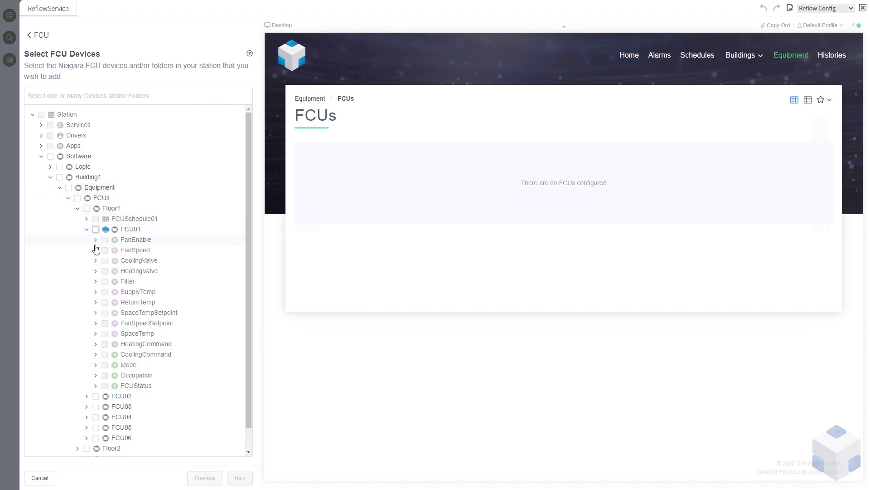
left_click(86, 229)
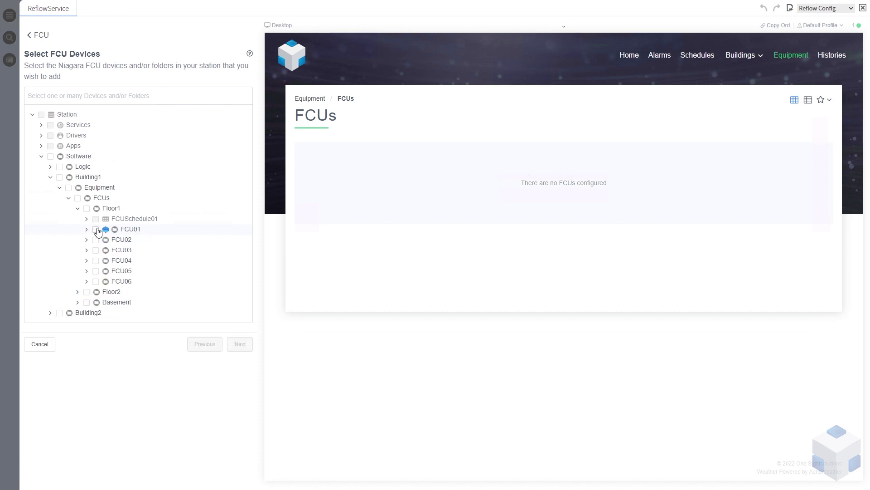
- Select devices FCU01 through FCU06 on Building1's Floor1
left_click(96, 229)
left_click(96, 239)
left_click(96, 250)
left_click(96, 260)
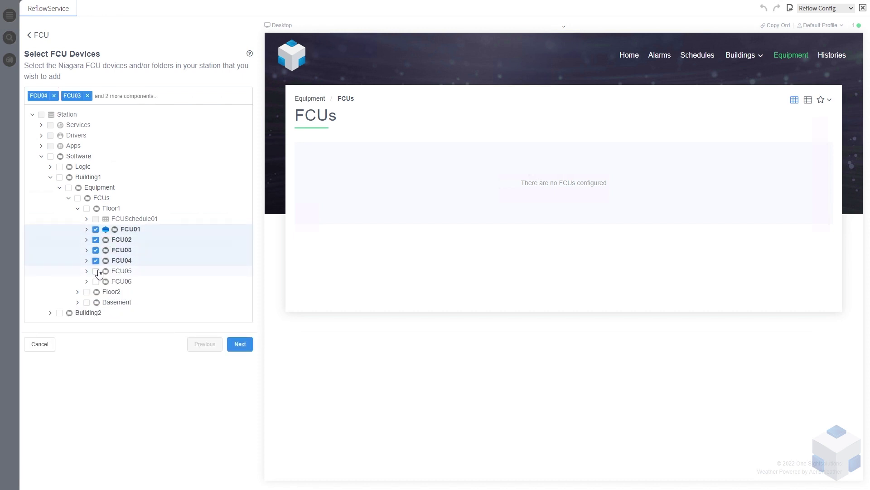
left_click(96, 271)
left_click(96, 282)
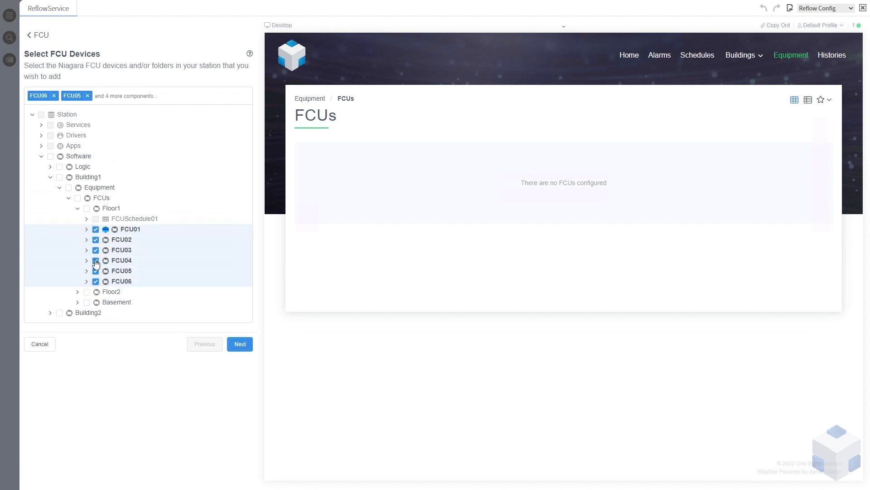
- Add FCU07 through FCU015 on Building1's Floor2 and FCU016 in its Basement to the device selection
left_click(77, 293)
left_click(95, 313)
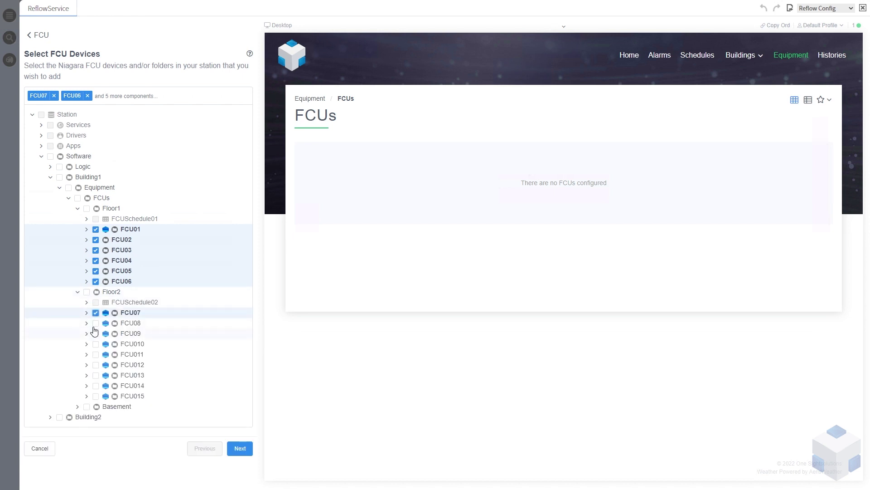
left_click(96, 323)
left_click(96, 333)
left_click(96, 344)
left_click(96, 355)
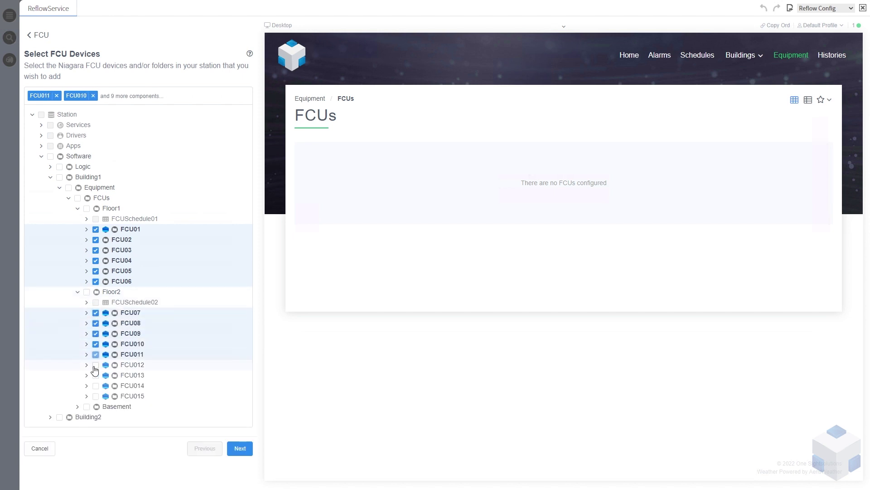
left_click(96, 365)
left_click(96, 375)
left_click(95, 386)
left_click(96, 396)
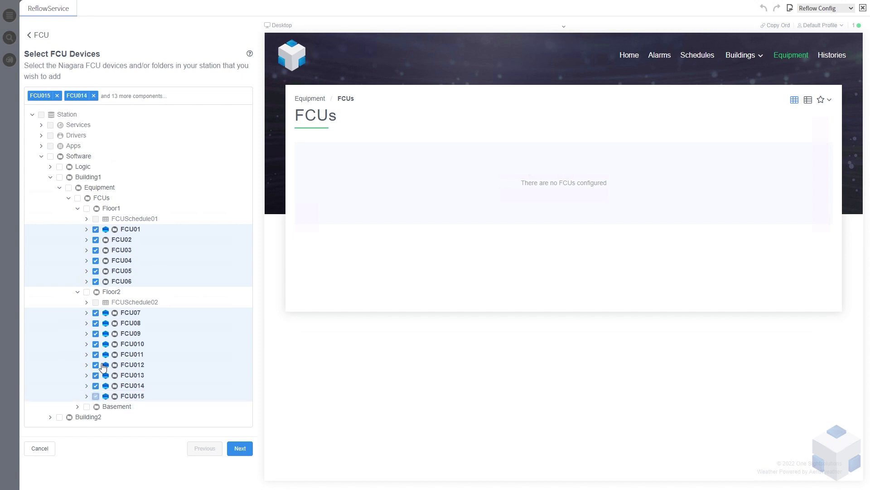
left_click(77, 407)
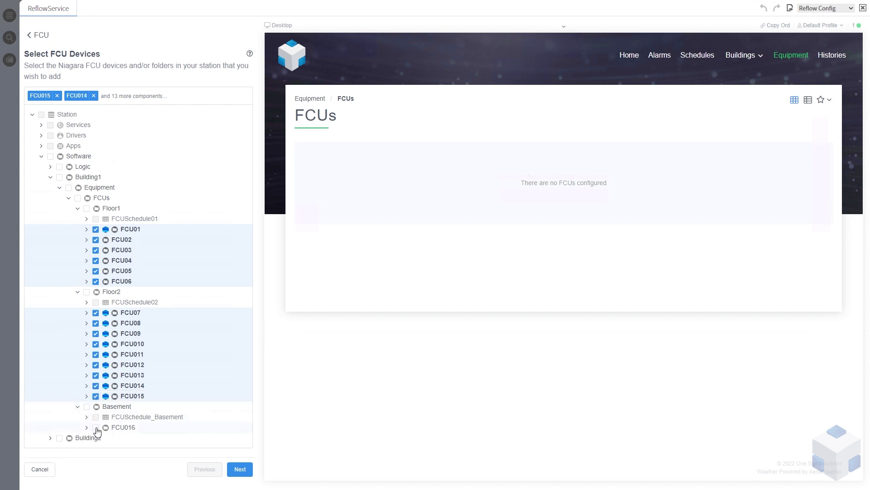
left_click(96, 429)
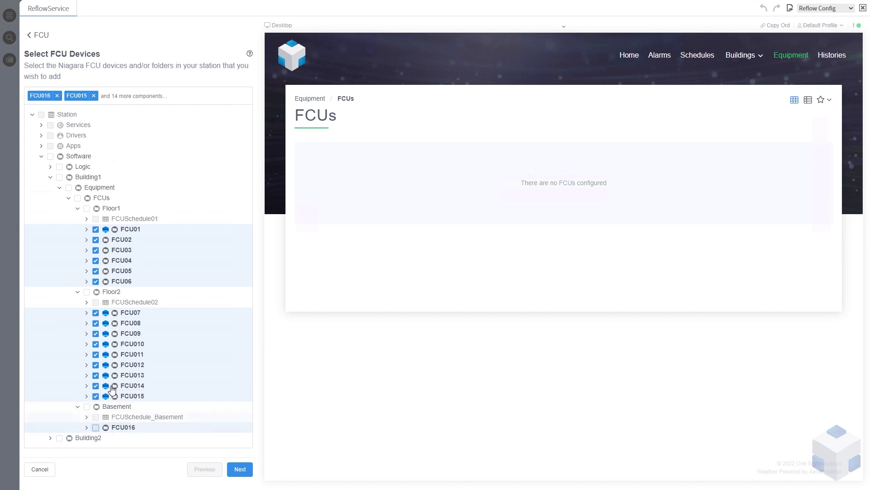
- Add FCU020, FCU021, FCU022 and FCU023 from Building2's Office folder to the device selection
left_click(51, 438)
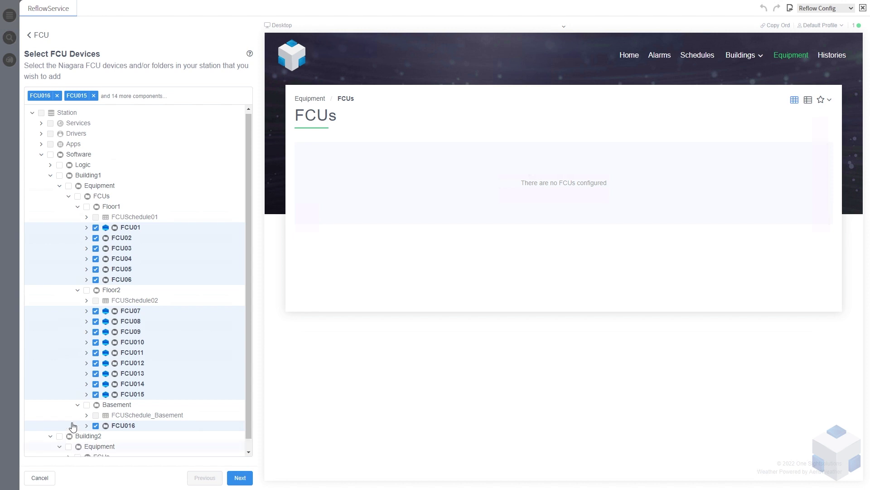
scroll(73, 426, "down", 1)
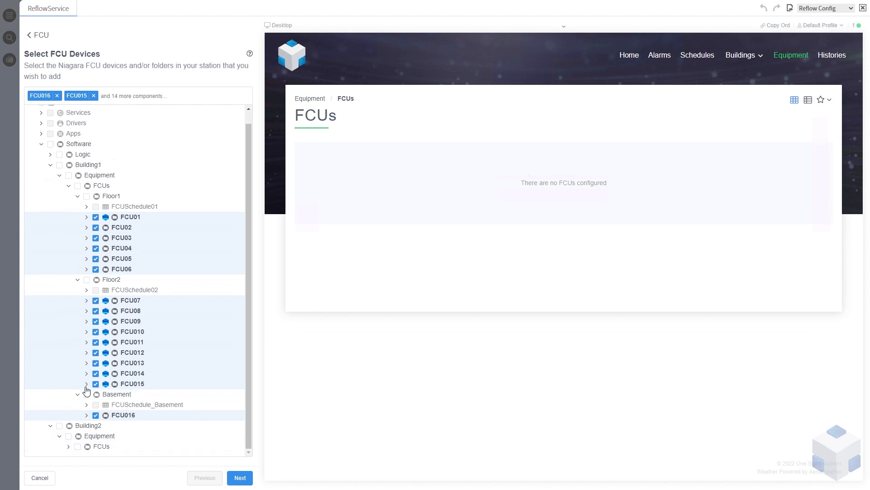
left_click(69, 448)
scroll(79, 431, "down", 1)
left_click(77, 437)
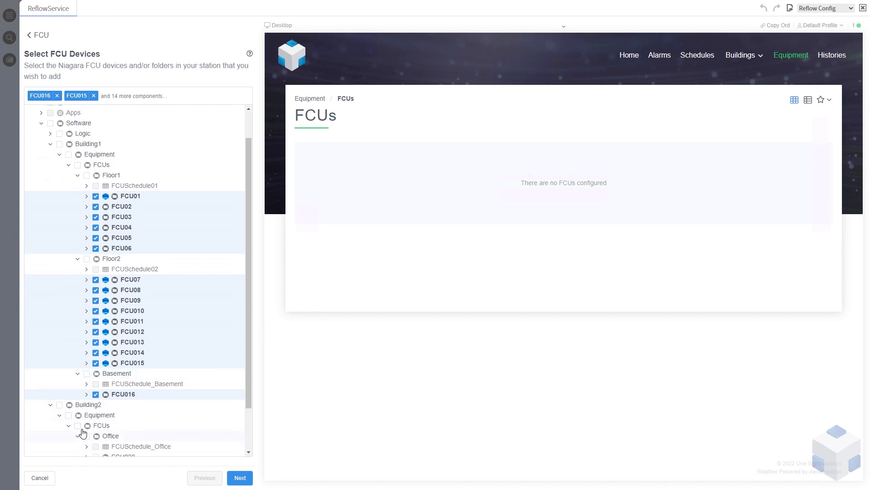
scroll(82, 433, "down", 2)
left_click(96, 404)
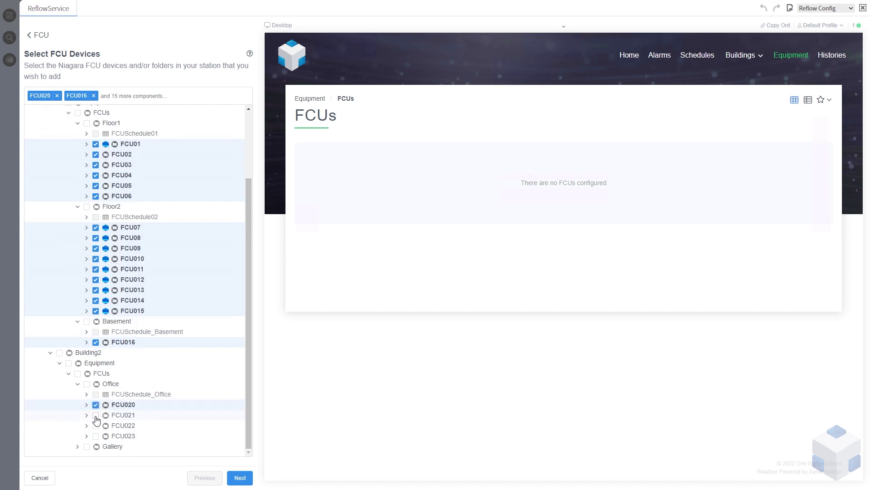
left_click(96, 414)
left_click(95, 425)
left_click(96, 436)
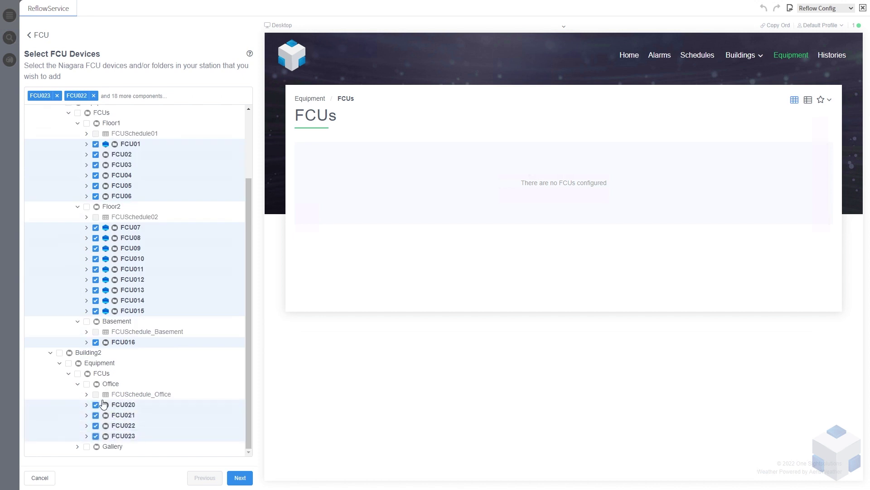
- Add FCU030 from Building2's Gallery folder to the selection and proceed to the display style
left_click(77, 446)
scroll(84, 436, "down", 1)
left_click(96, 446)
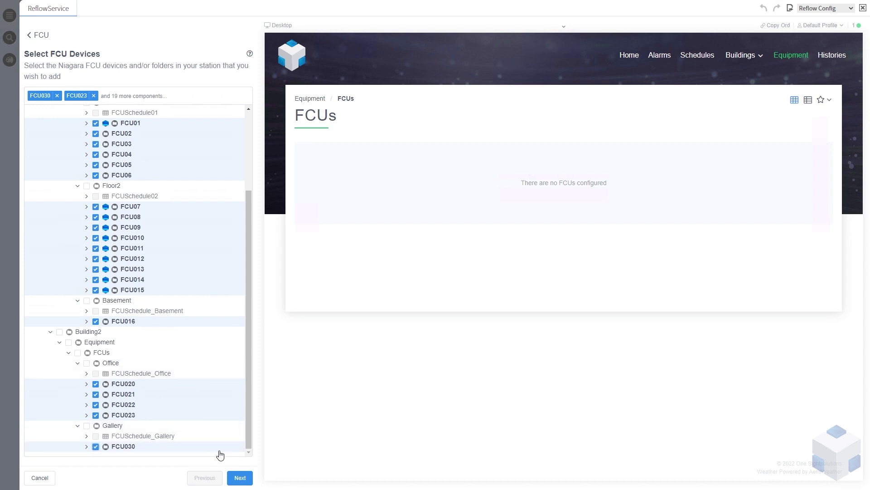
left_click(241, 479)
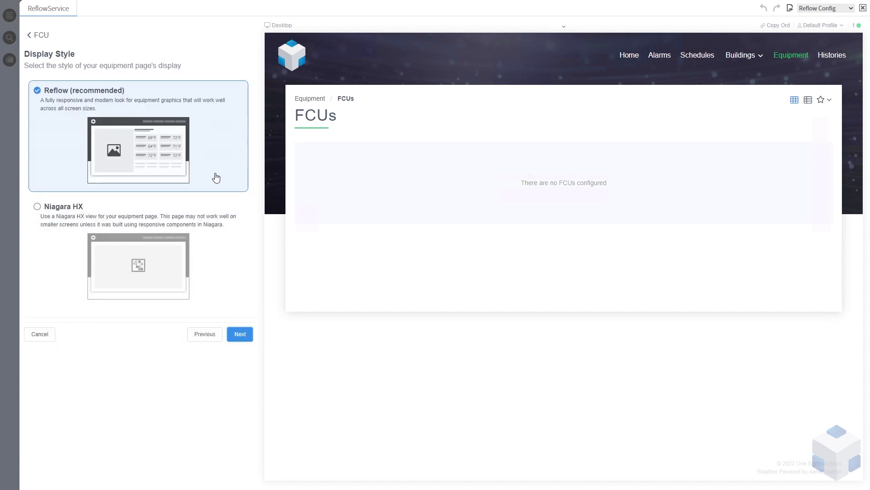
- Keep the recommended Reflow display style and use the Component's Default Niagara View as the equipment graphic
left_click(240, 335)
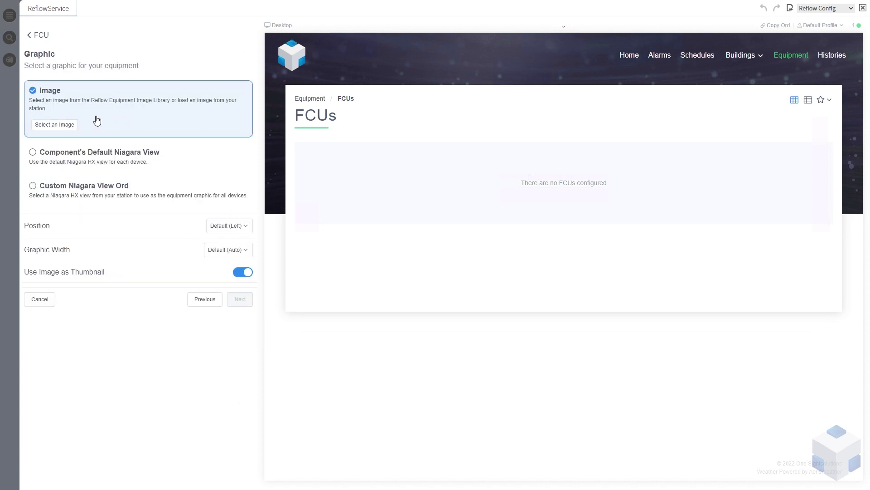
left_click(112, 161)
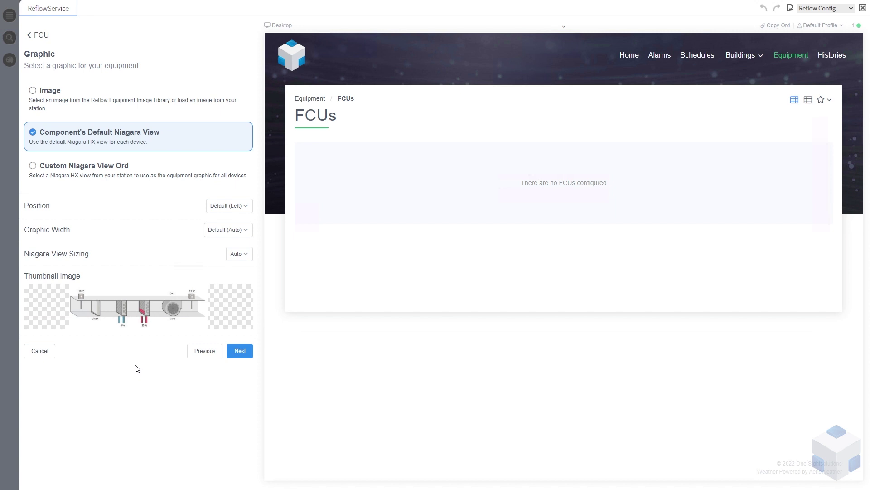
left_click(246, 353)
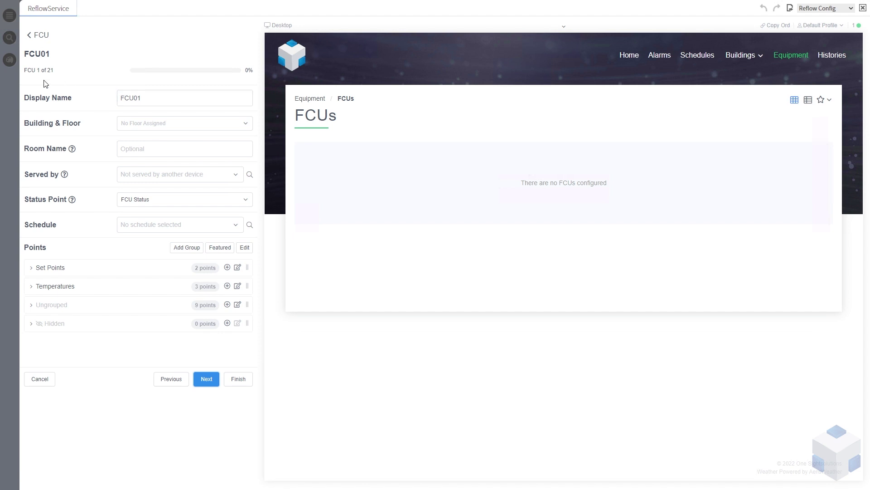
- Finish the device setup from FCU01, applying its settings to all the remaining selected FCUs
left_click_drag(55, 70, 47, 70)
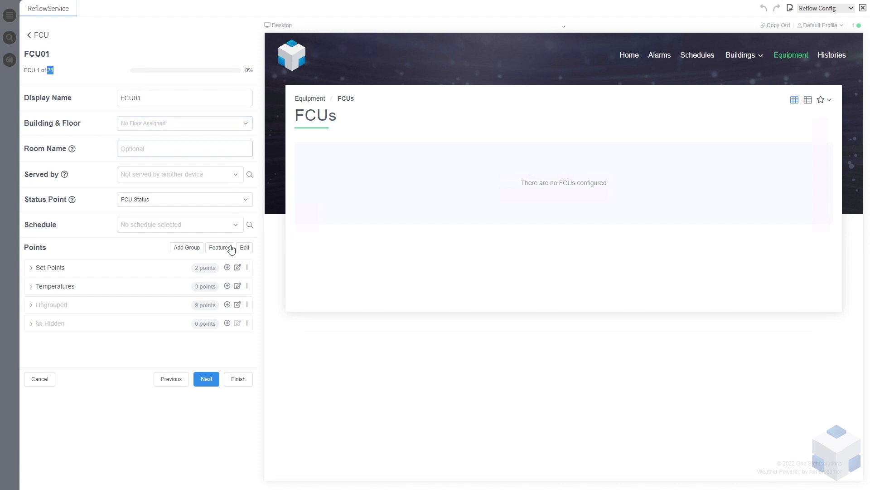
left_click(239, 380)
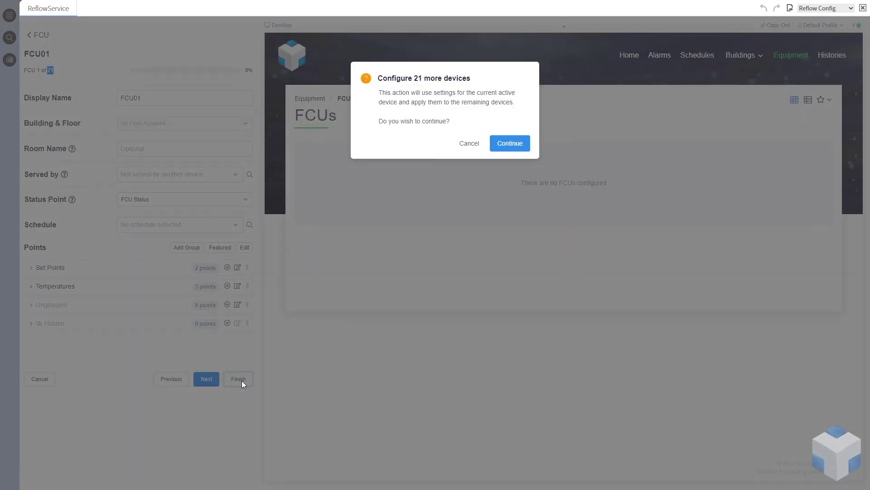
left_click(509, 144)
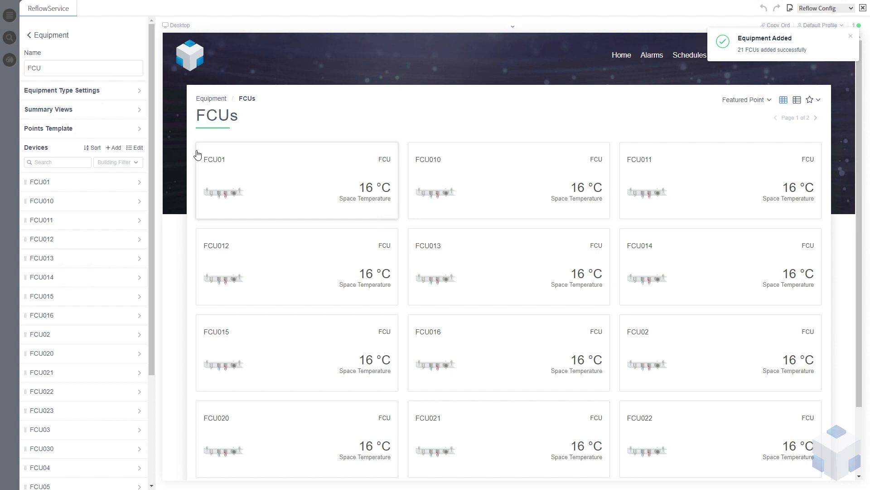
- Look through the list of devices under the FCU equipment type
left_click(82, 166)
scroll(86, 191, "down", 3)
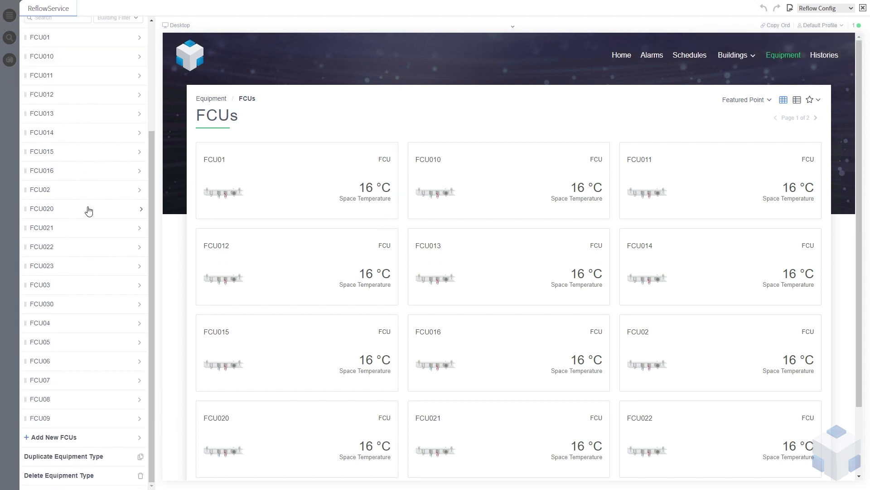
scroll(89, 210, "up", 3)
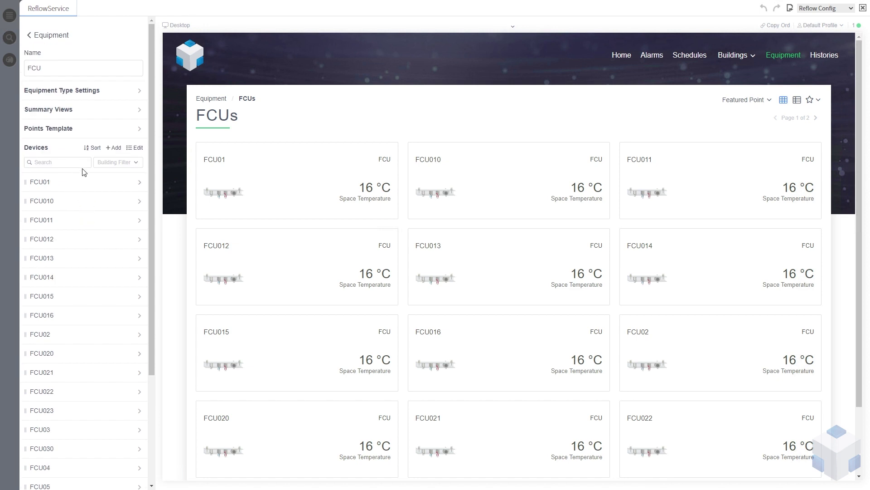
scroll(95, 214, "down", 4)
scroll(96, 216, "up", 4)
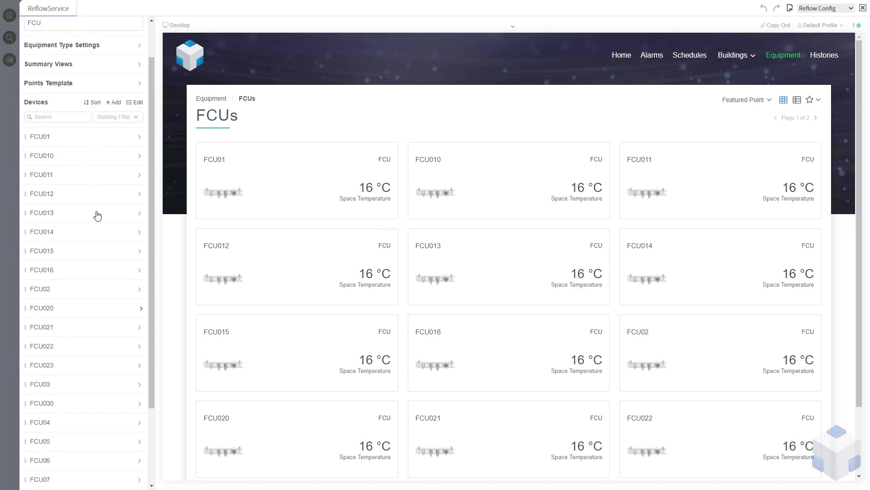
- Show the station navigation tree and review the devices in Building1's Floor1 folder
left_click(10, 15)
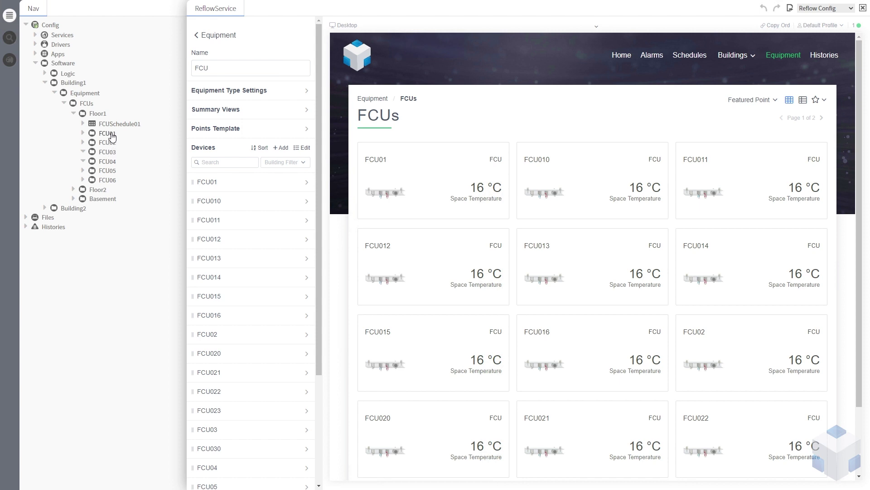
left_click(74, 114)
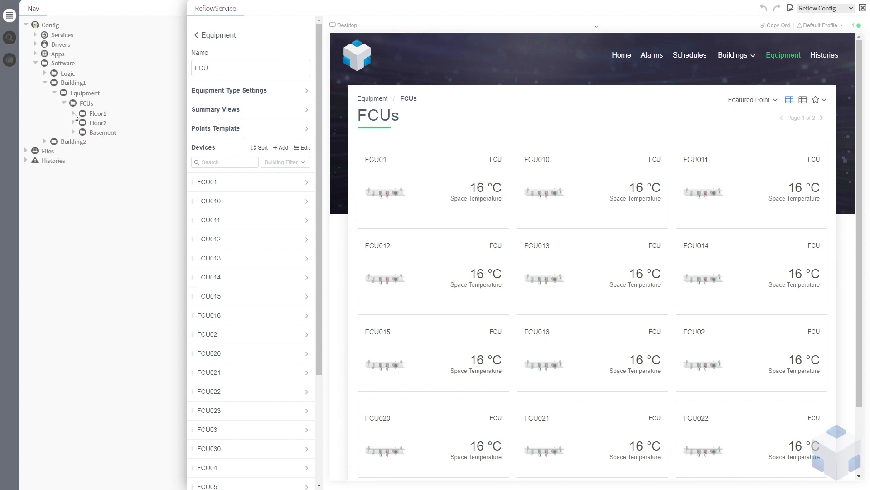
left_click(74, 114)
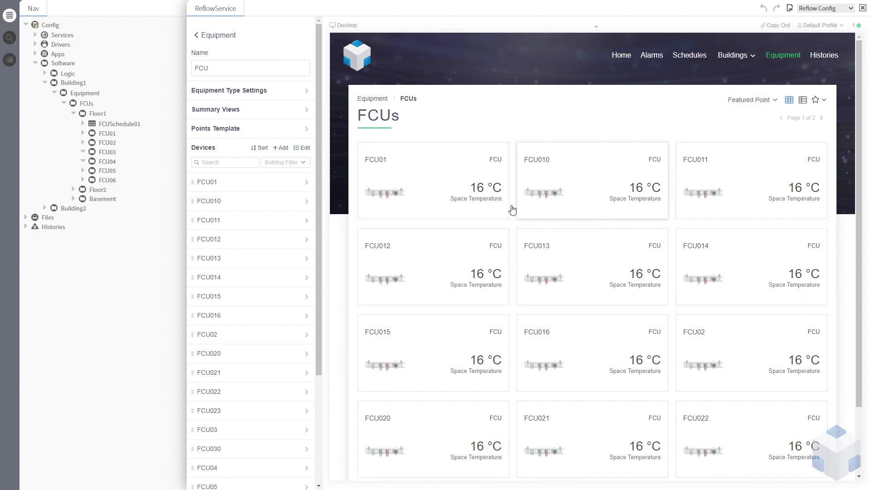
- Put the FCU device list into bulk editing and select FCU01 through FCU06
left_click(304, 149)
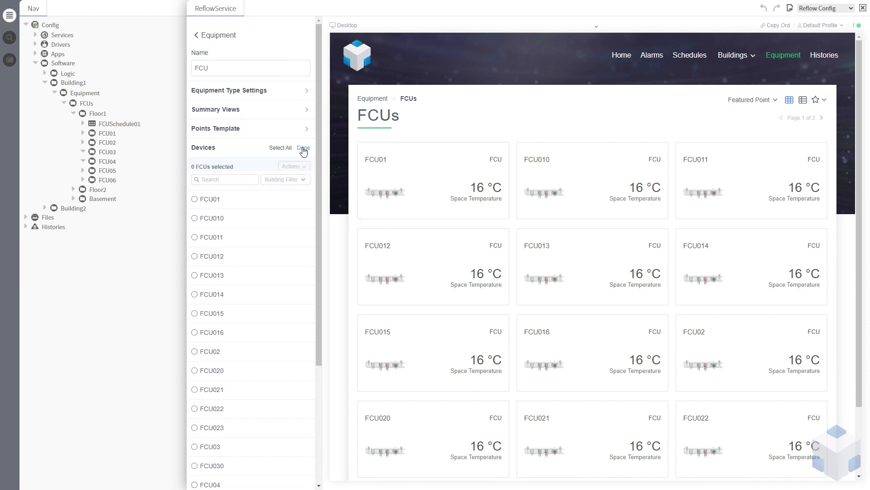
left_click(230, 186)
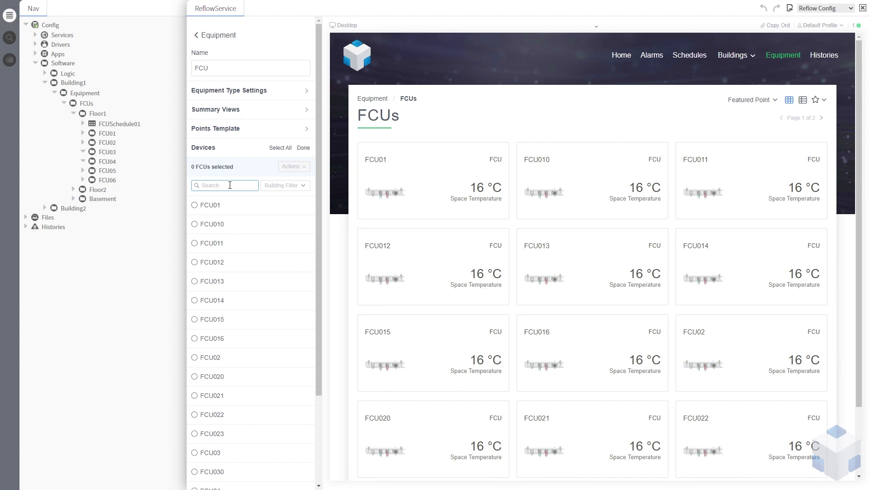
left_click(215, 207)
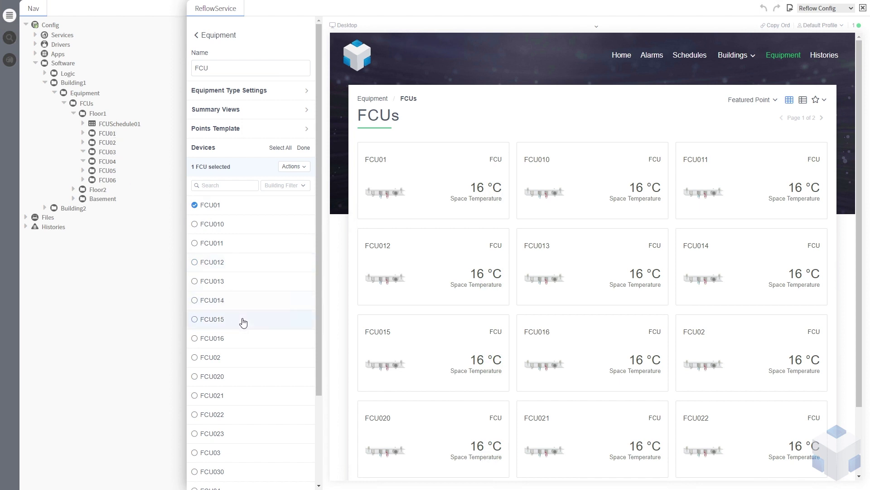
scroll(240, 327, "down", 1)
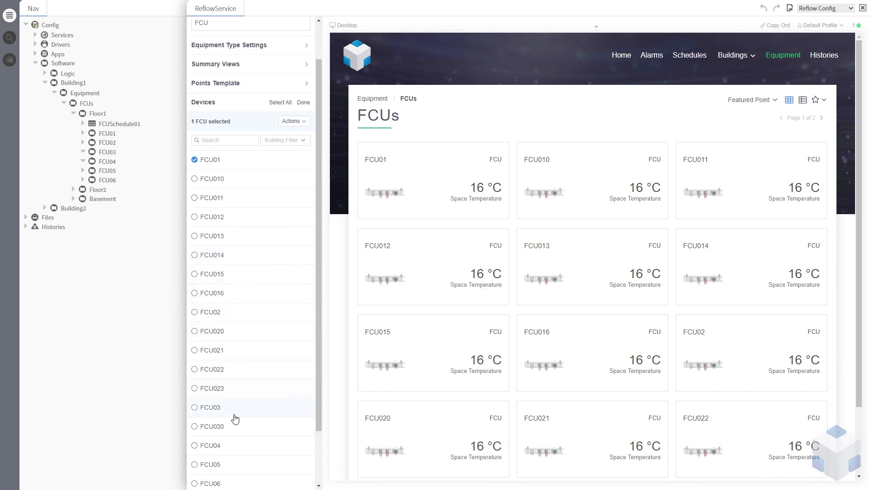
left_click(234, 314)
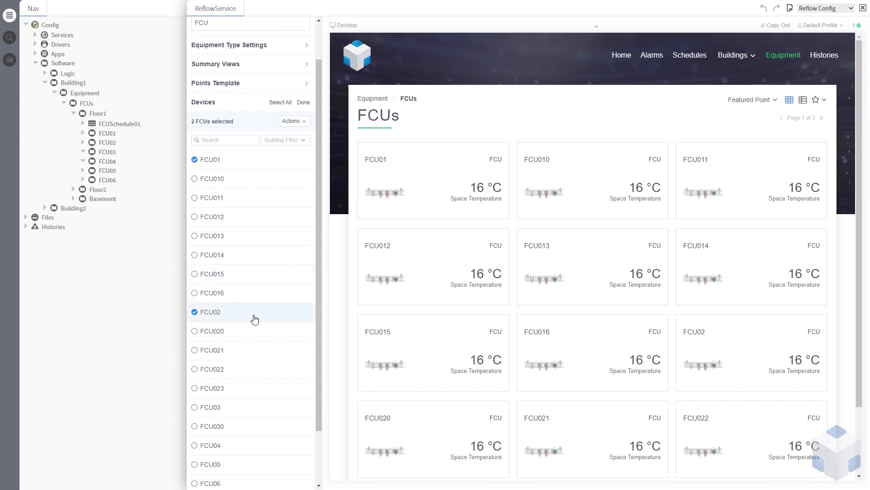
scroll(245, 318, "down", 1)
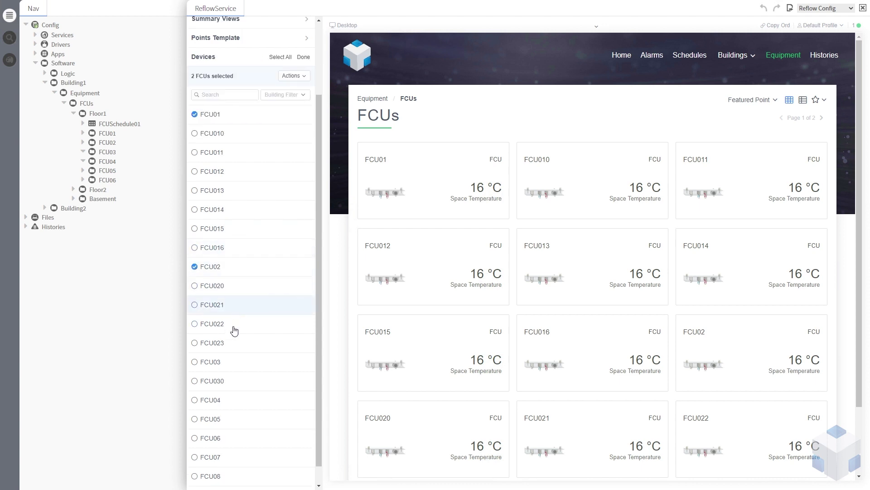
left_click(222, 362)
scroll(245, 404, "down", 1)
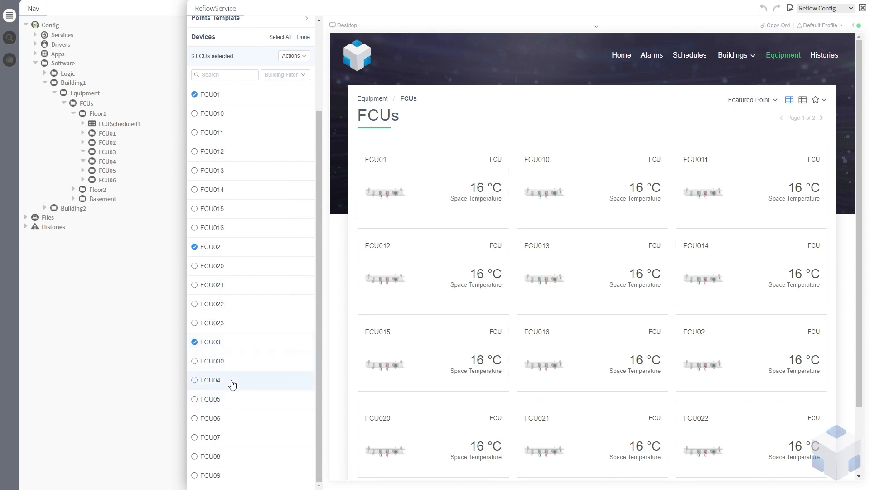
left_click(232, 384)
left_click(232, 402)
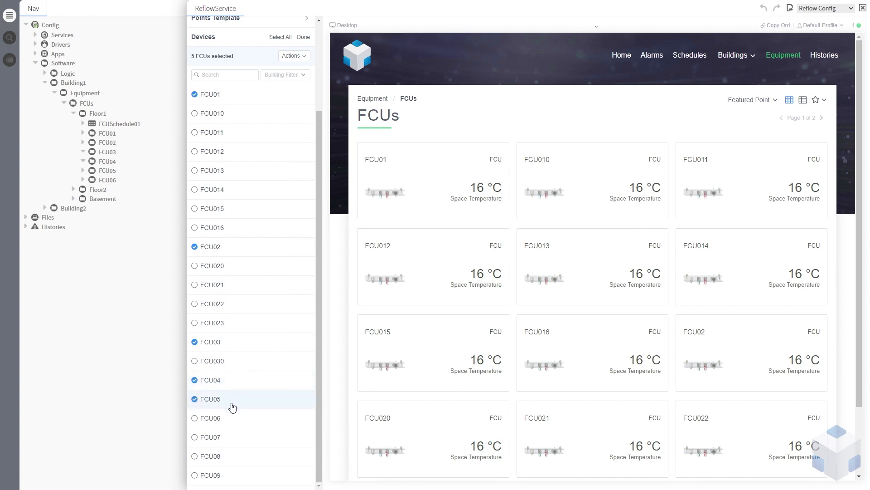
left_click(232, 420)
scroll(277, 271, "up", 4)
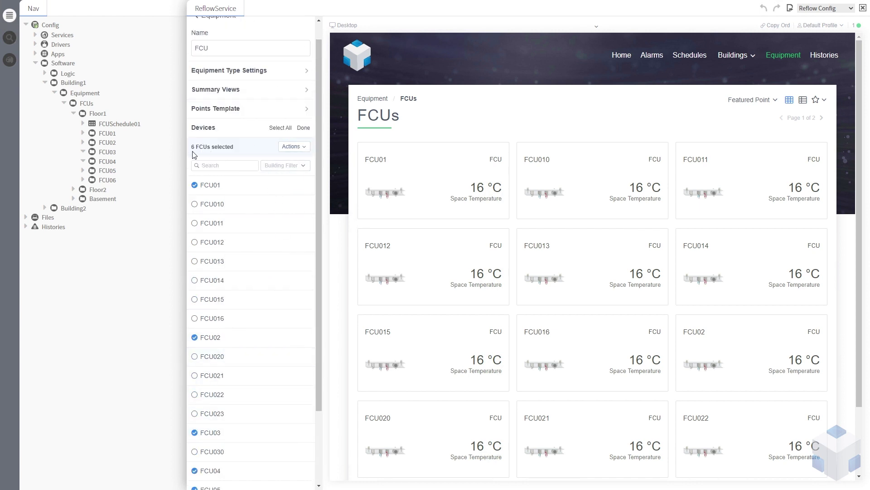
- Assign the selected FCU01 to FCU06 devices to Building 1 - Floor 1
left_click(296, 147)
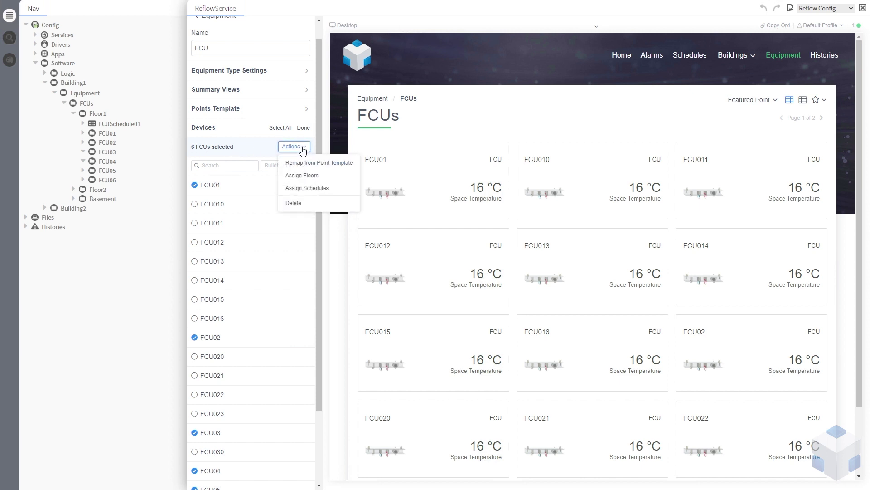
left_click(318, 178)
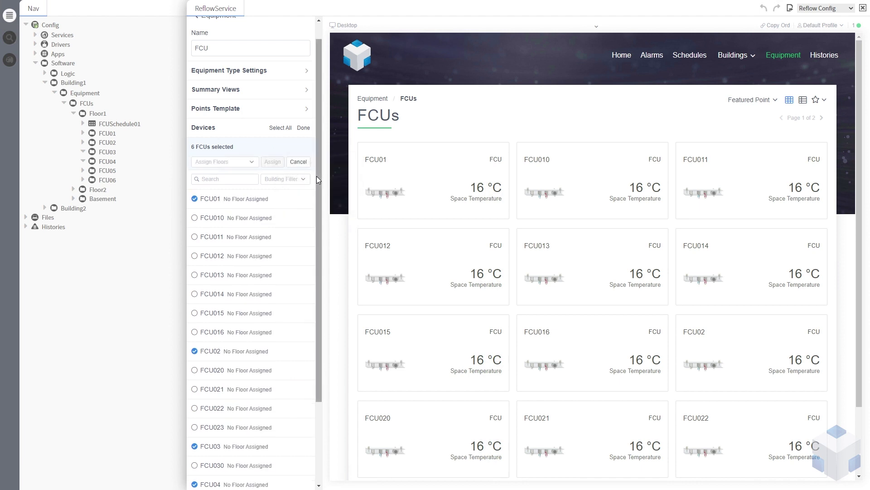
scroll(266, 179, "down", 1)
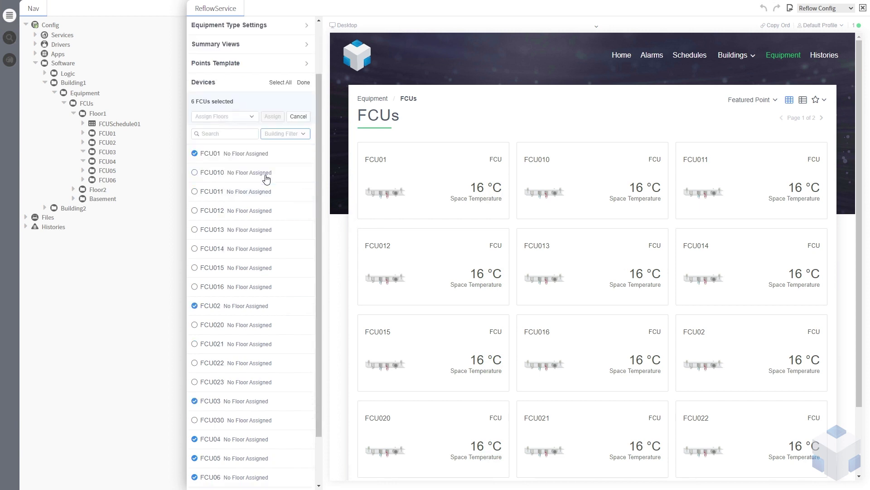
left_click(252, 117)
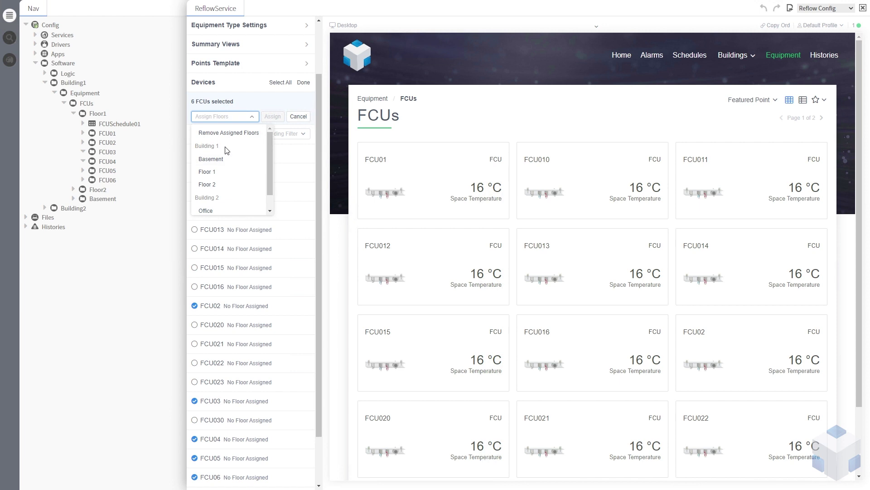
left_click(217, 176)
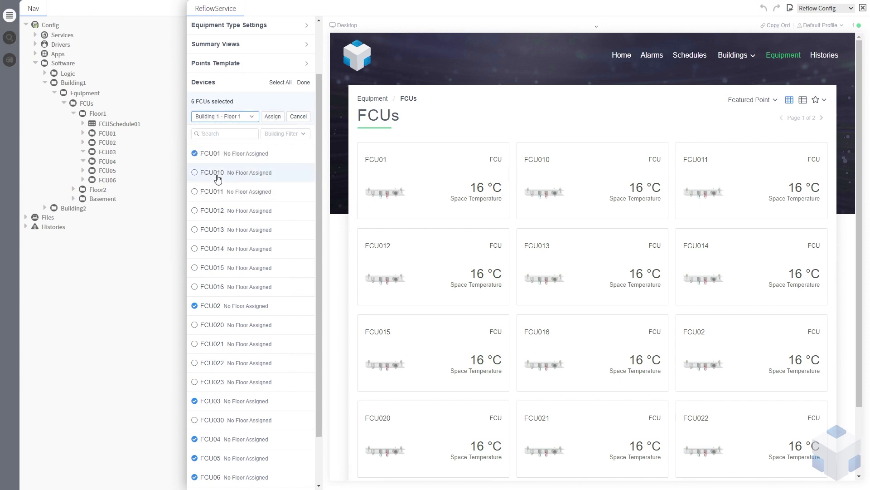
left_click(272, 117)
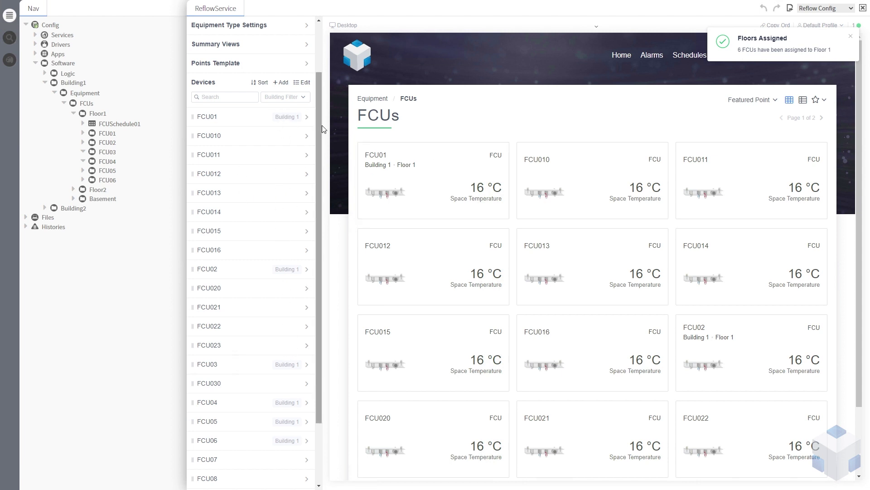
- Start bulk editing the device list again and reselect FCU01 through FCU06
scroll(322, 125, "up", 2)
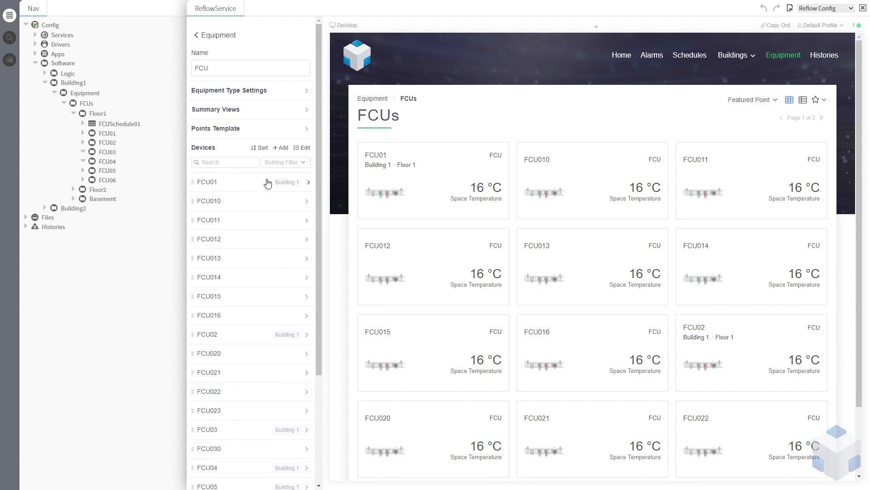
left_click(304, 148)
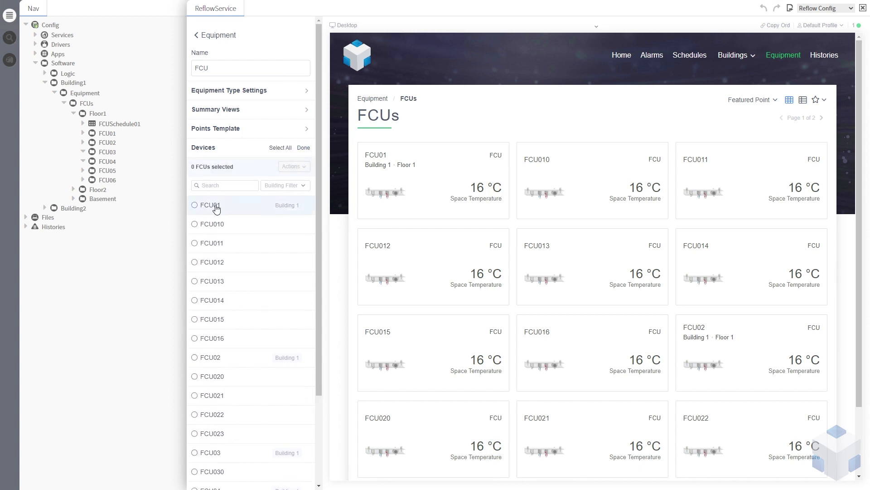
left_click(213, 206)
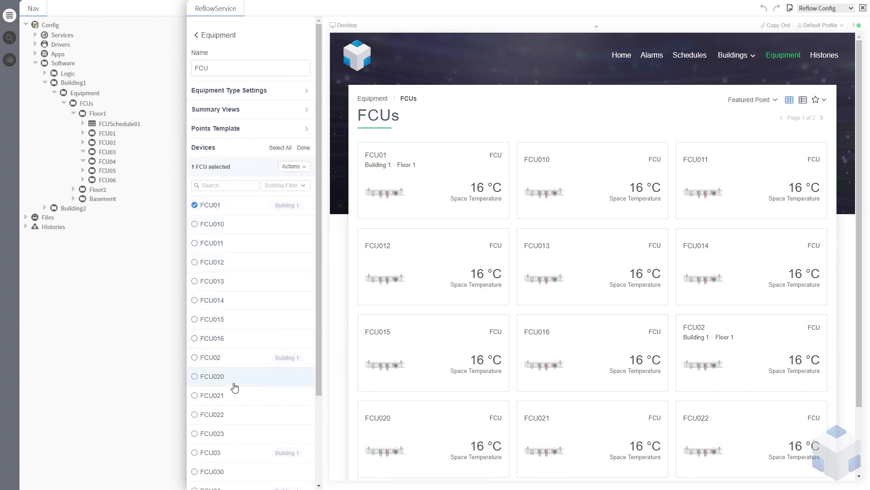
left_click(231, 359)
scroll(235, 348, "down", 1)
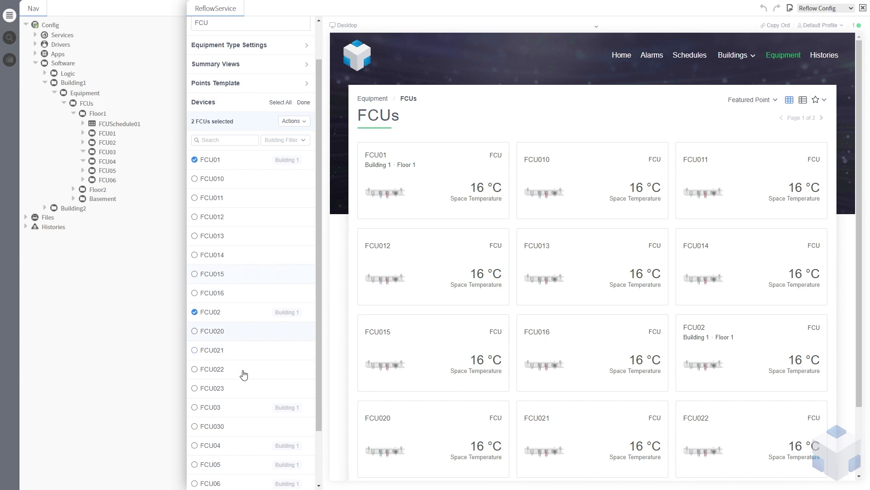
scroll(232, 403, "down", 1)
left_click(236, 401)
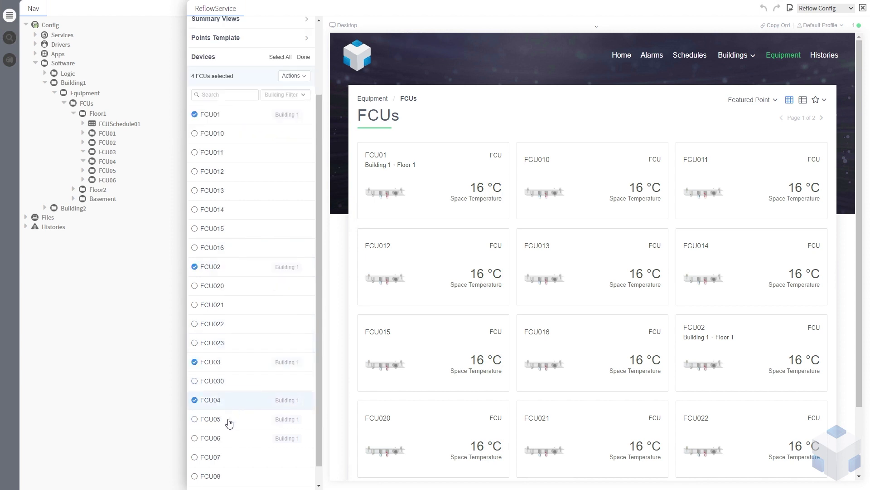
left_click(228, 420)
left_click(229, 438)
scroll(301, 179, "up", 1)
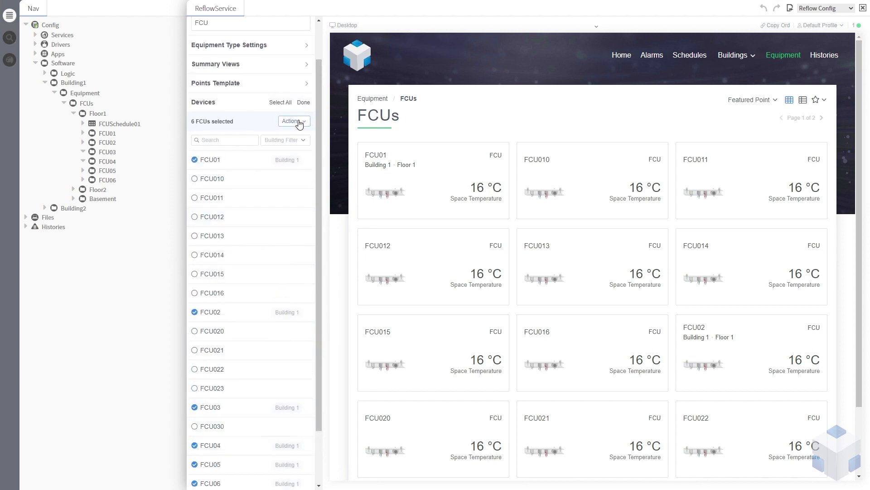
- Assign FCUSchedule01 from Building1's Floor1 FCU folder as the schedule of the selected FCU01 to FCU06 devices
left_click(303, 123)
left_click(314, 159)
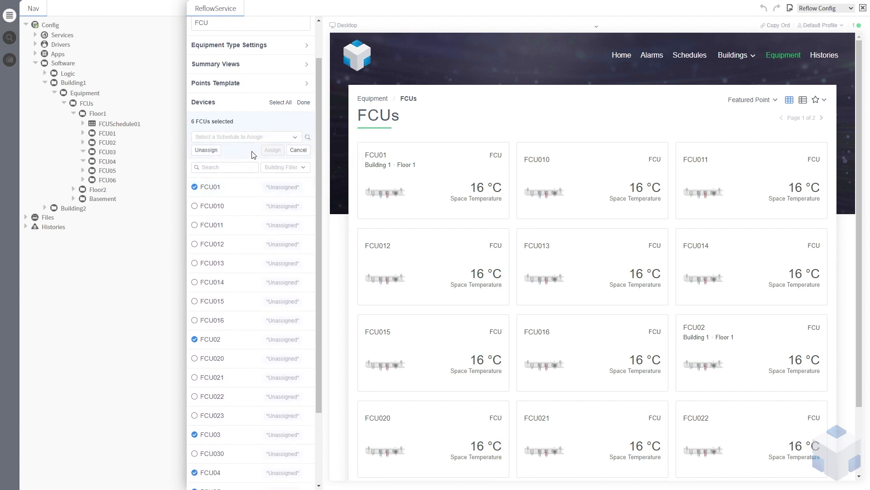
left_click(259, 138)
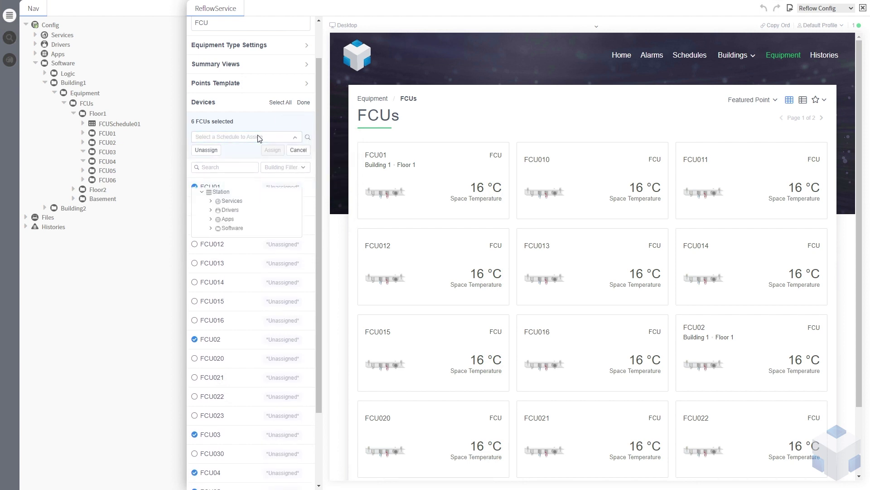
left_click(211, 228)
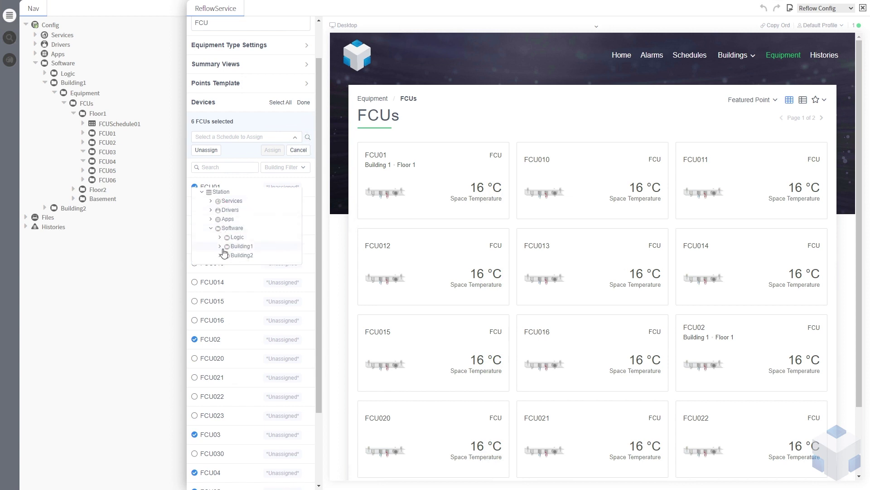
left_click(220, 247)
left_click(229, 255)
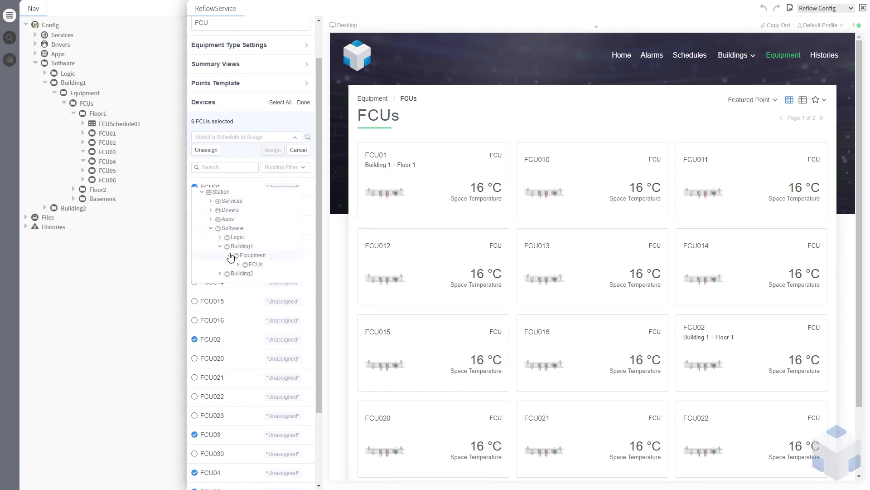
left_click(238, 266)
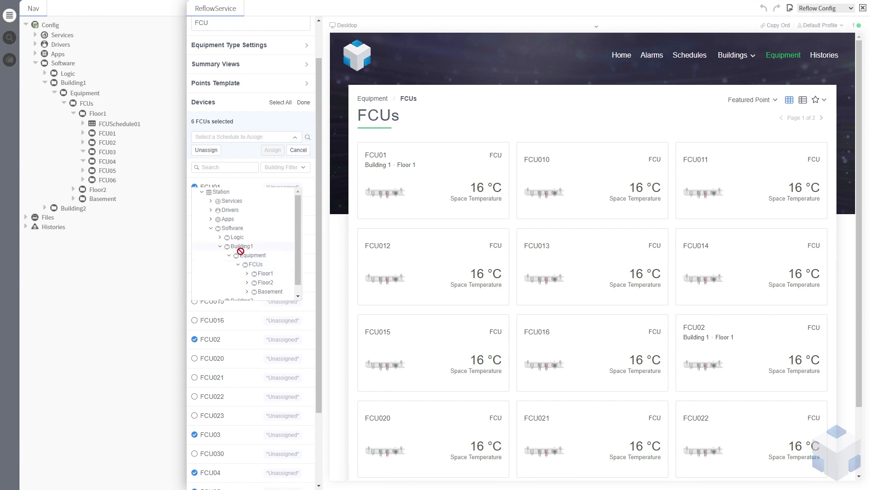
left_click(248, 264)
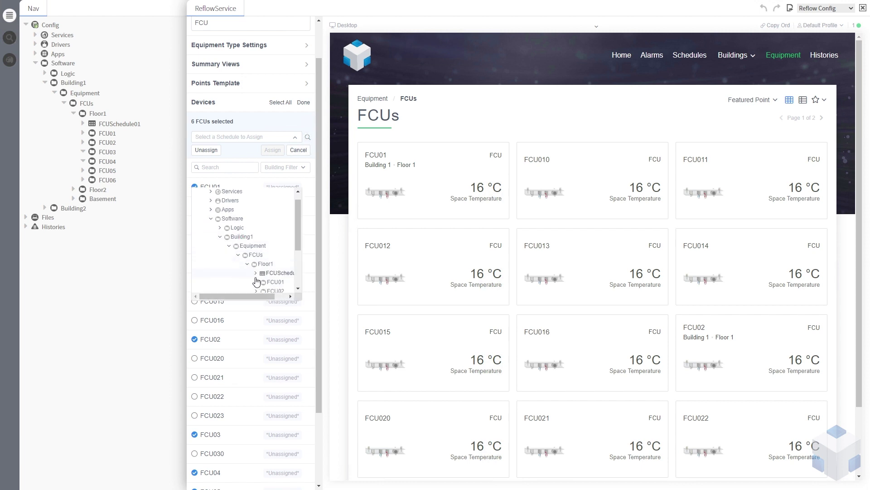
left_click_drag(260, 298, 273, 297)
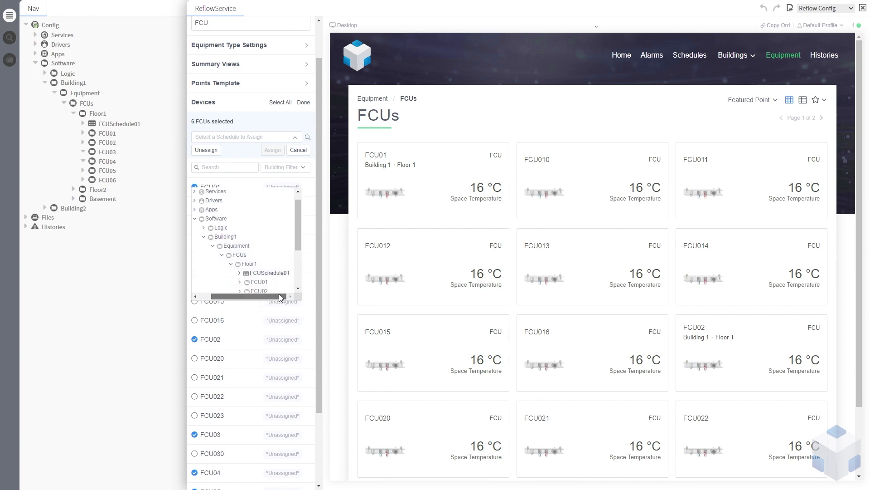
left_click(269, 273)
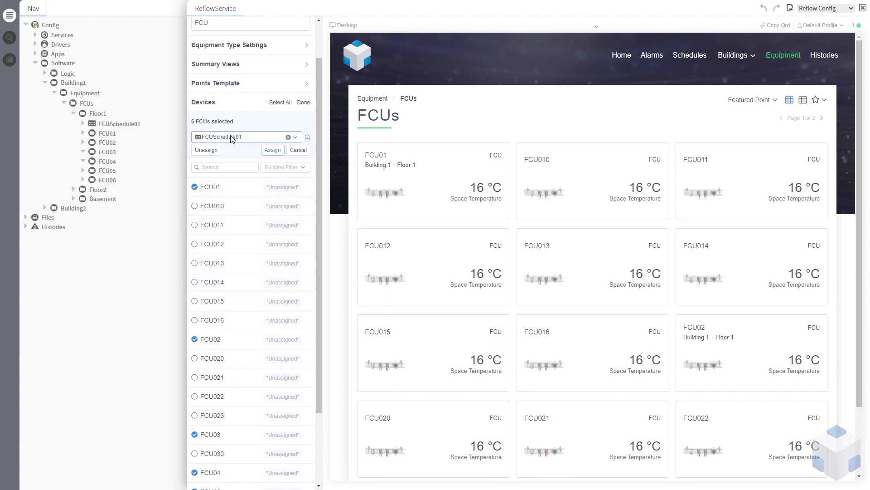
left_click(274, 150)
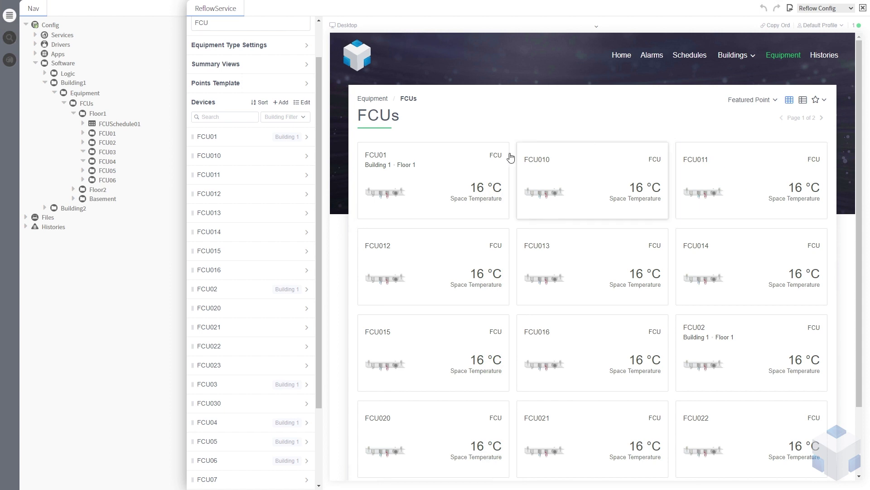
- Check the schedule linked on FCU01's equipment page and review FCU01's device settings, then return to the device list
left_click(439, 175)
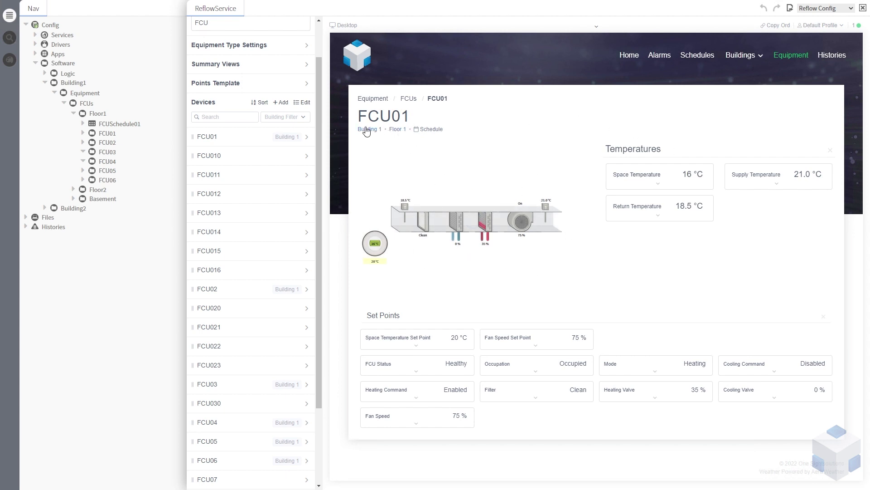
left_click(432, 130)
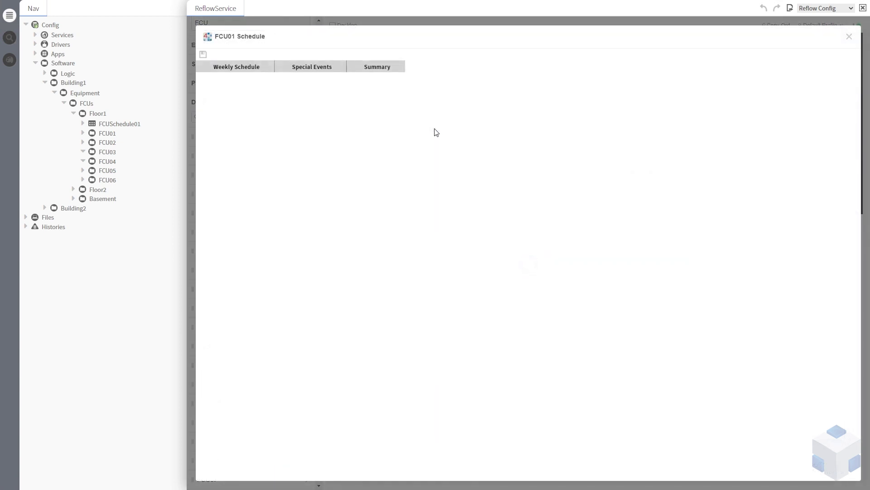
left_click(850, 38)
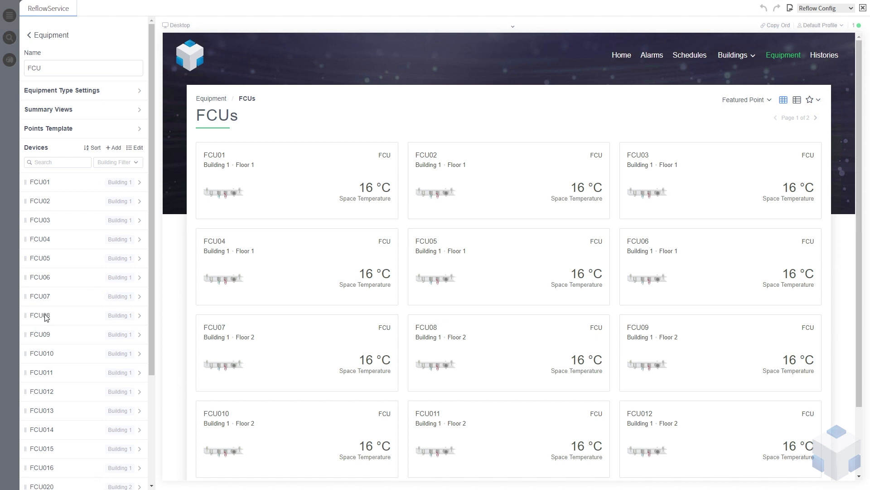
left_click(24, 183)
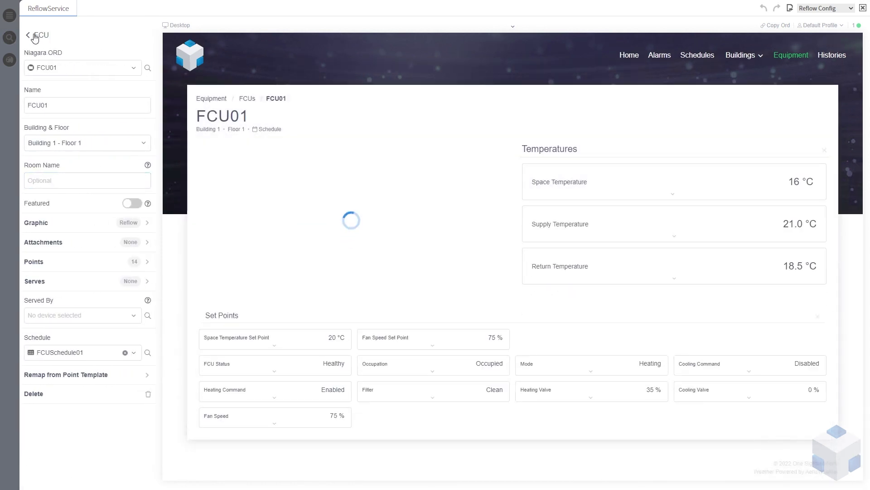
left_click(28, 34)
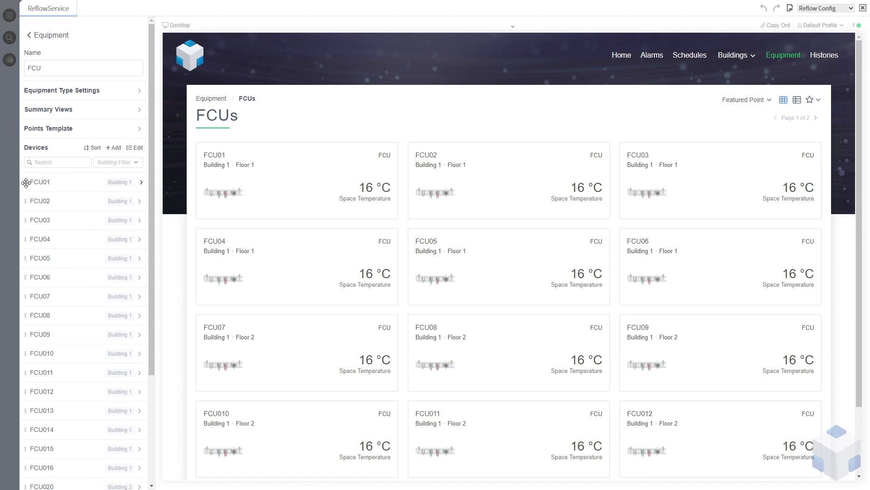
- Reorder FCU01 below FCU02 in the device list and move it back to the first place
left_click_drag(25, 183, 27, 200)
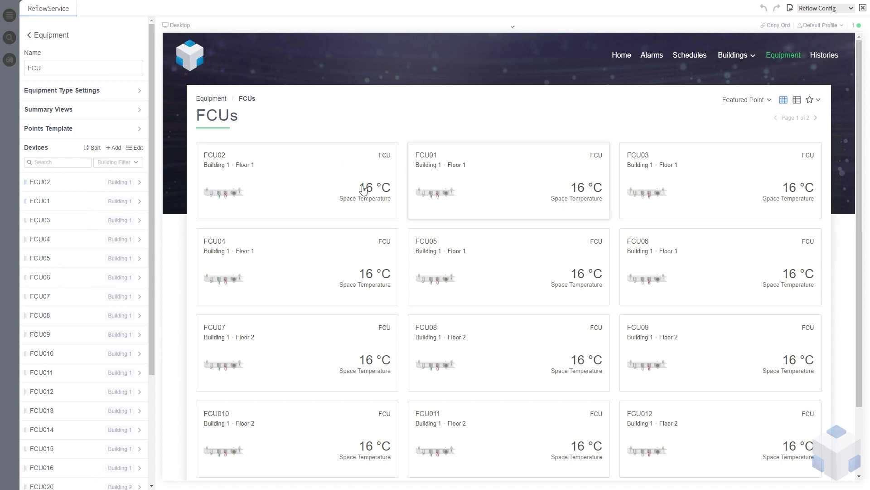
left_click_drag(25, 200, 27, 181)
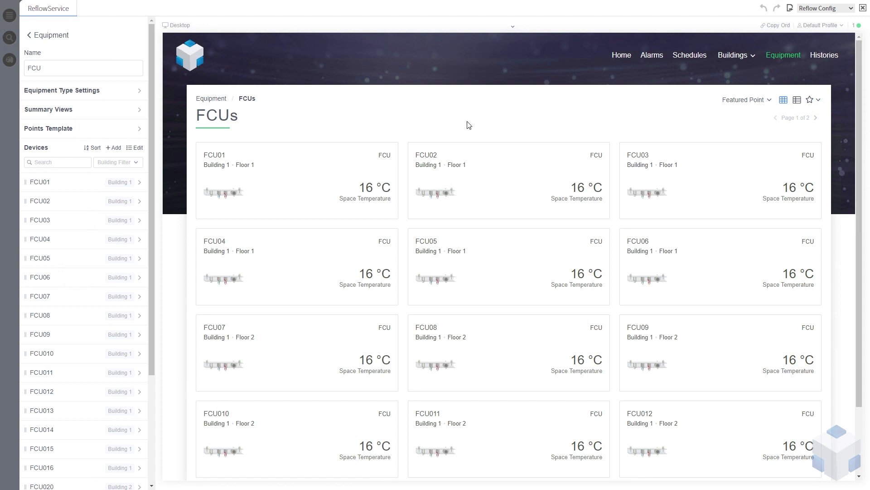
- Show the FCUs page as a table and look through the listed devices and their point values
left_click(798, 101)
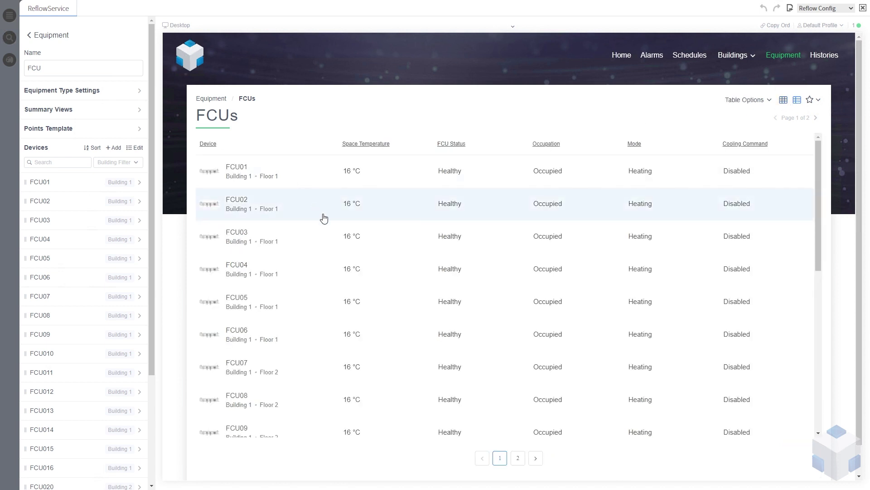
scroll(334, 228, "down", 7)
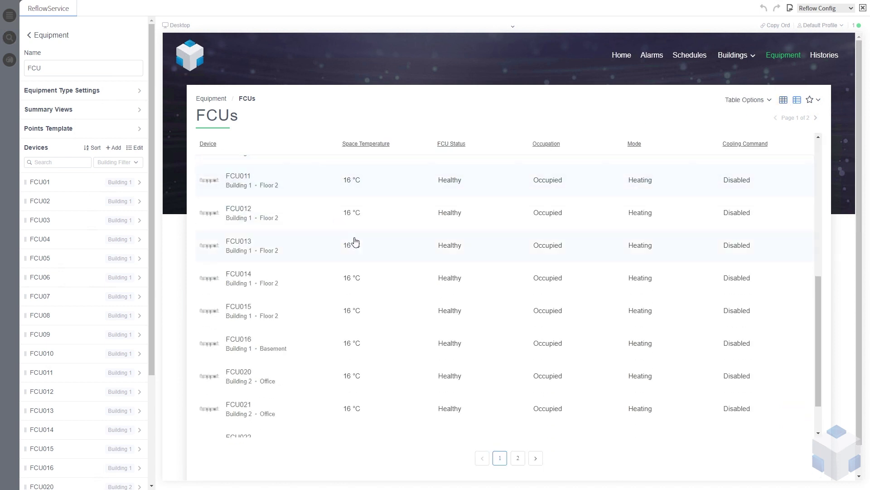
scroll(492, 180, "up", 7)
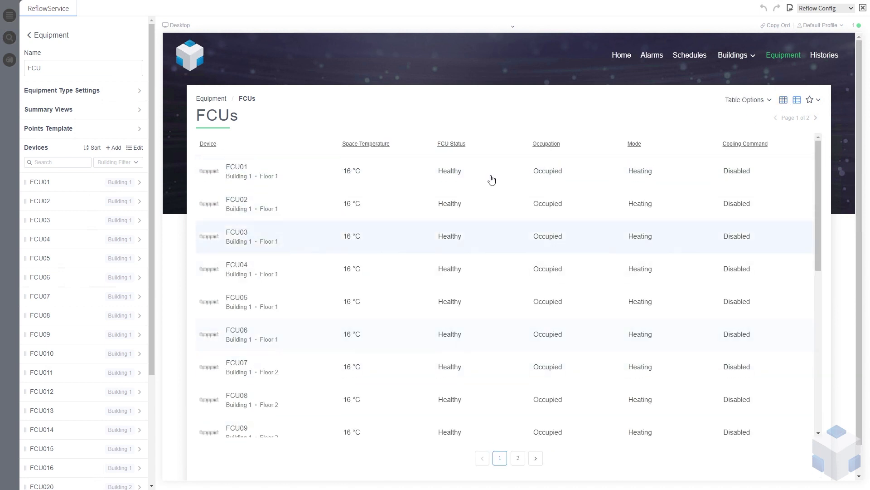
- Set the MyView summary view's table columns to a custom count of 10 and return to the FCU equipment type settings
left_click(819, 102)
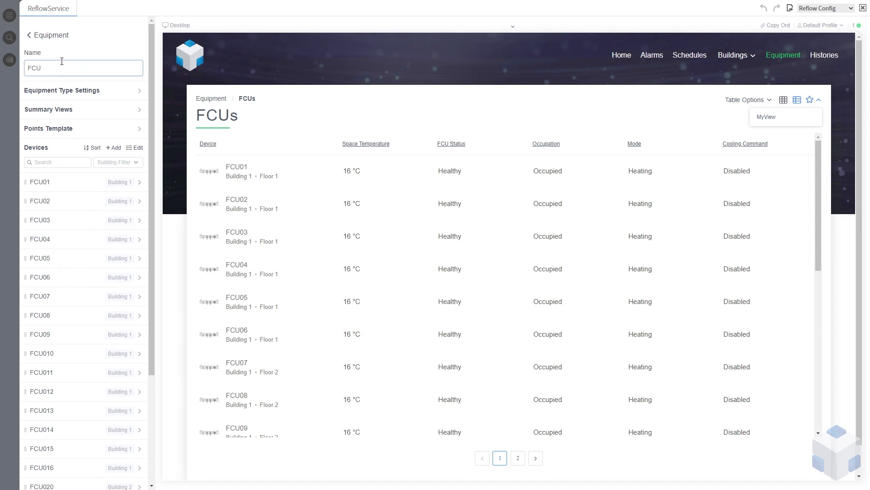
left_click(74, 114)
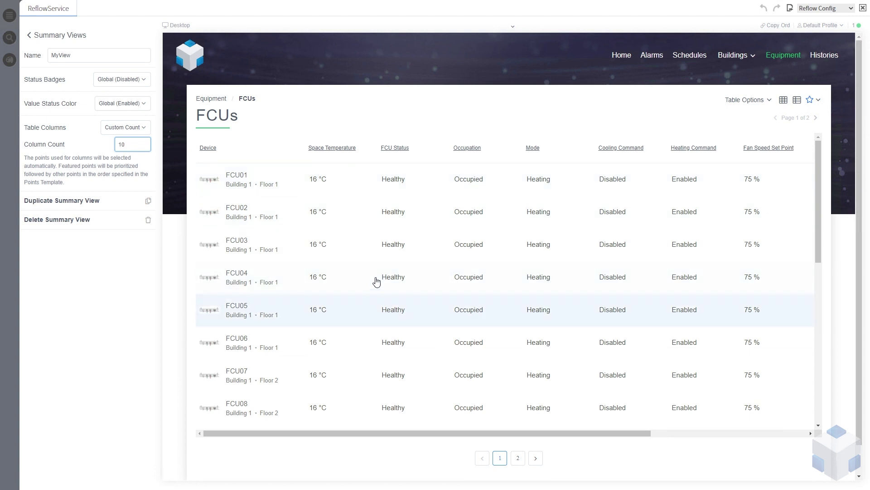
left_click(39, 37)
left_click(41, 38)
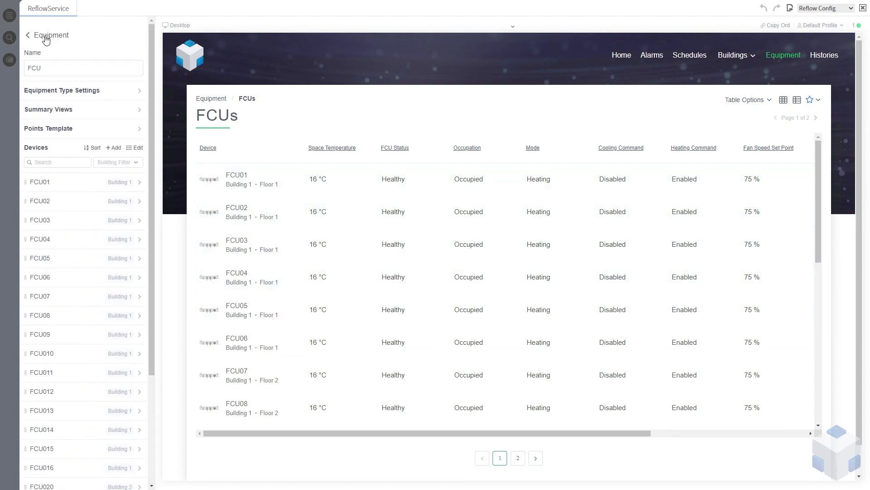
- Return to the main Equipment page, review the equipment grouped by building, and restore grouping by type
left_click(51, 40)
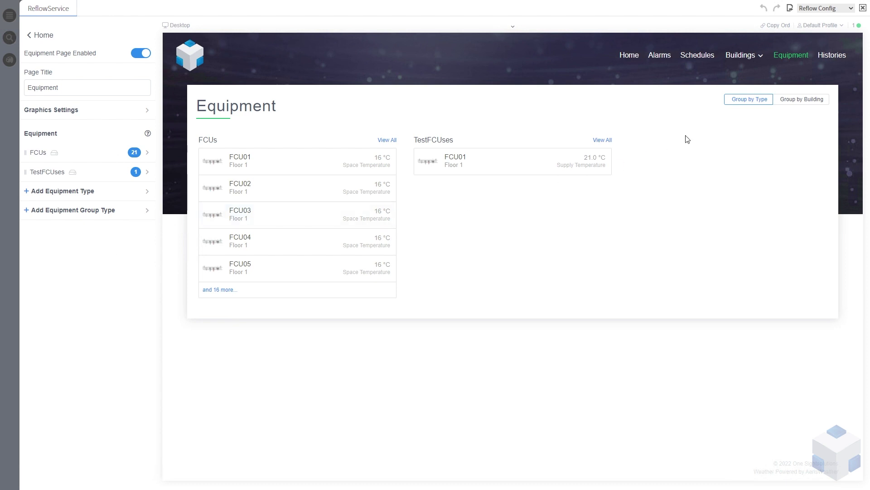
left_click(792, 104)
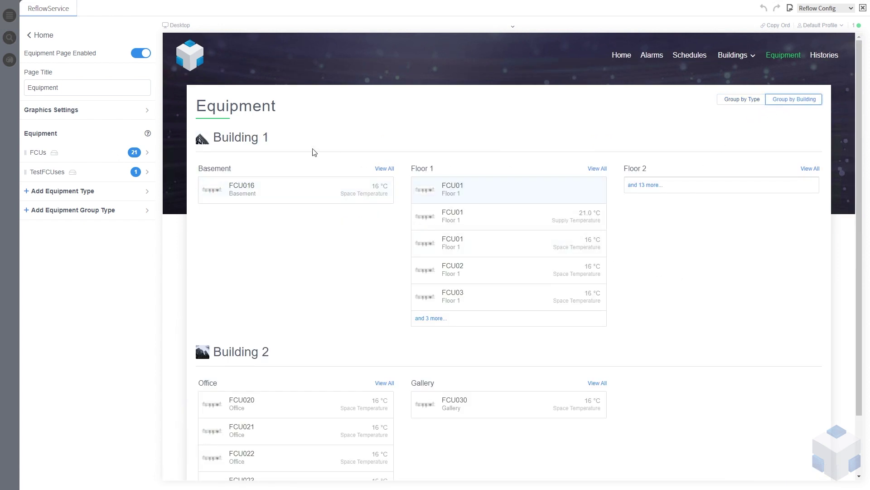
scroll(292, 227, "down", 2)
scroll(334, 270, "up", 1)
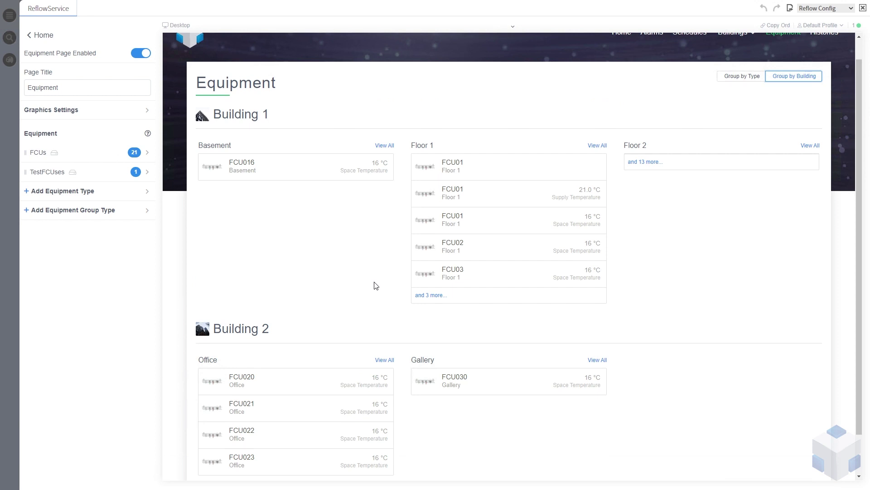
scroll(374, 286, "up", 1)
left_click(747, 103)
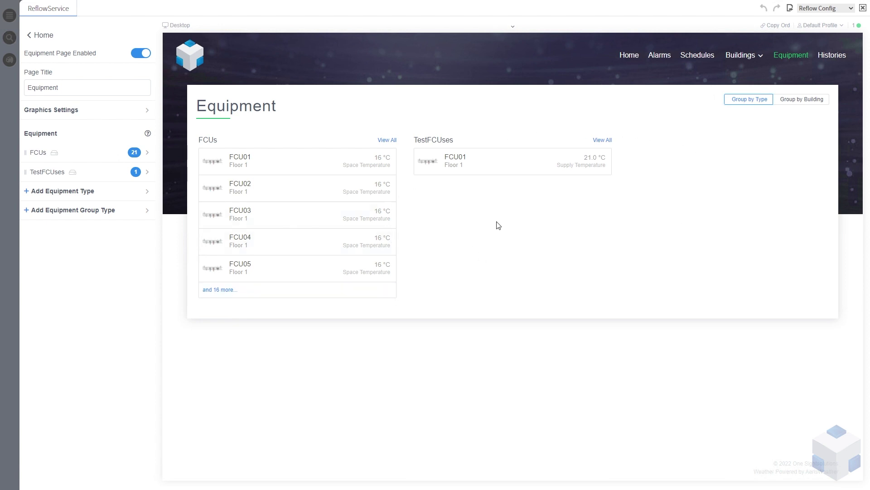
- Open the All Buildings page and review the map and the building cards below it
left_click(762, 61)
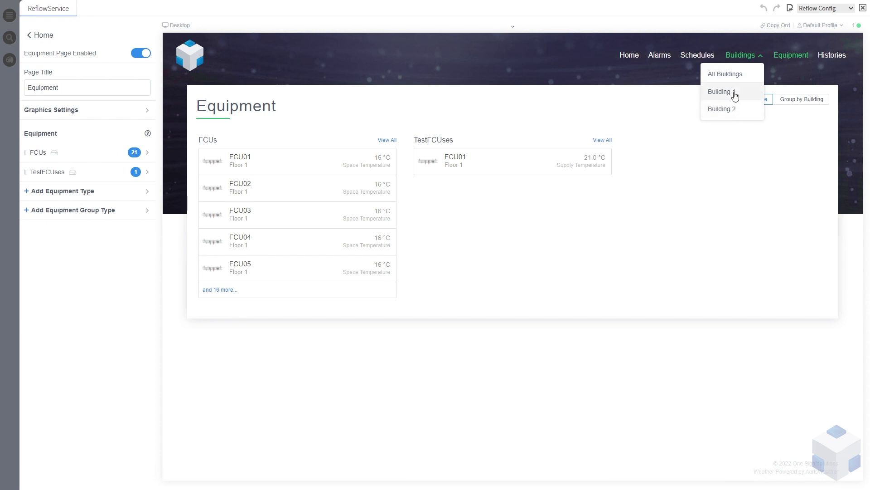
left_click(734, 75)
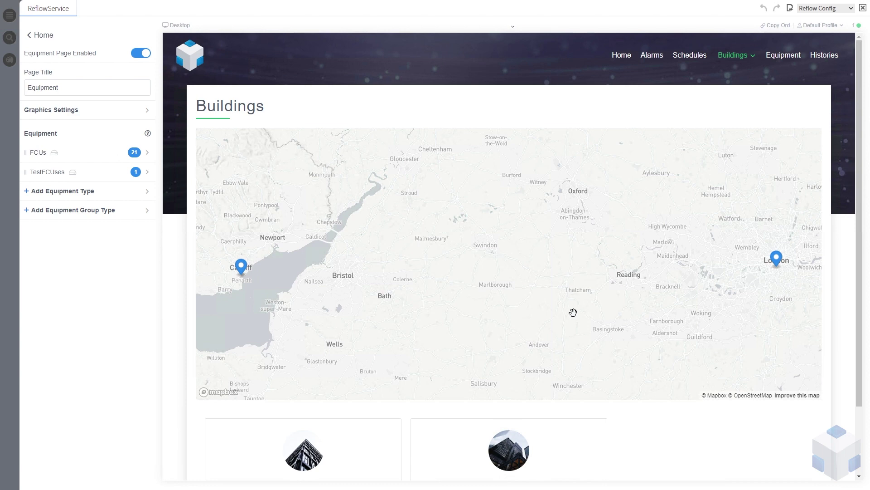
scroll(573, 311, "down", 1)
scroll(676, 422, "down", 2)
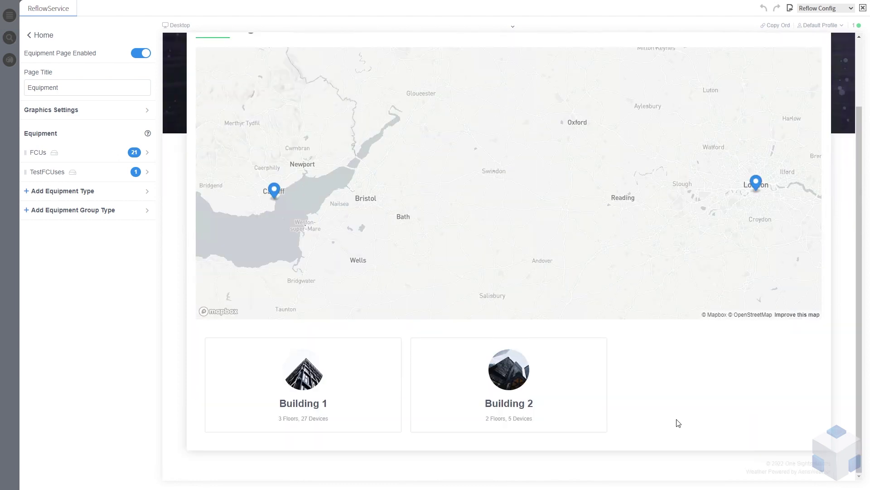
scroll(676, 421, "up", 2)
scroll(365, 428, "down", 1)
- View Building 1's page, switch to Building 2, and review its floor plans and equipment
left_click(366, 426)
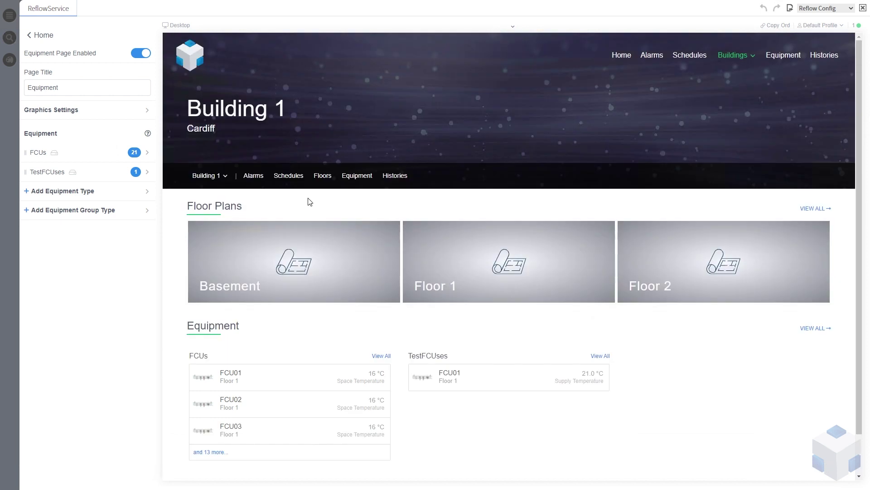
left_click(224, 180)
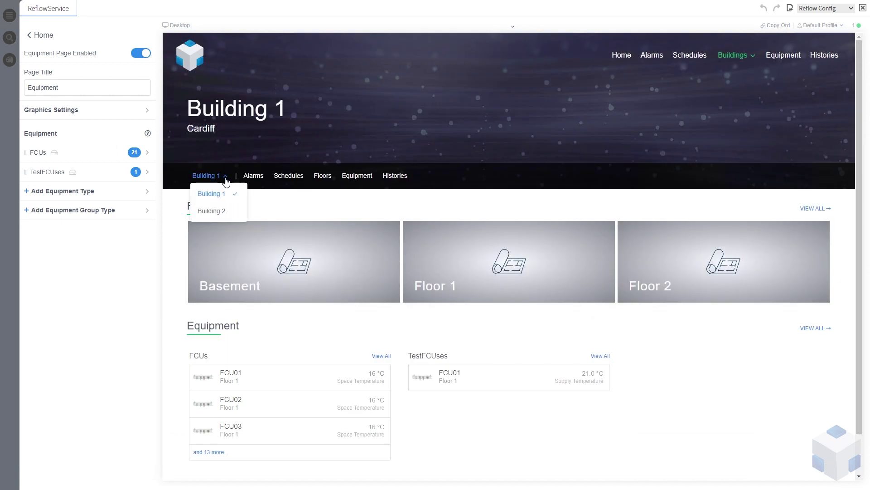
left_click(225, 214)
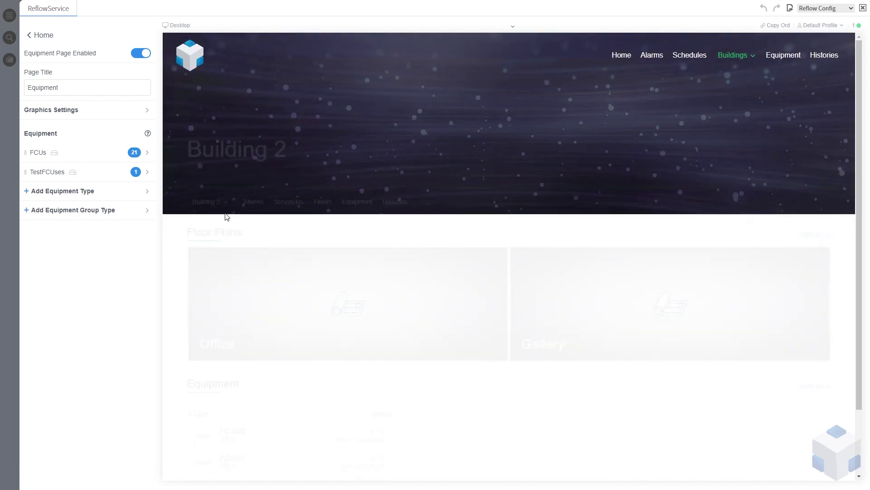
scroll(487, 368, "down", 1)
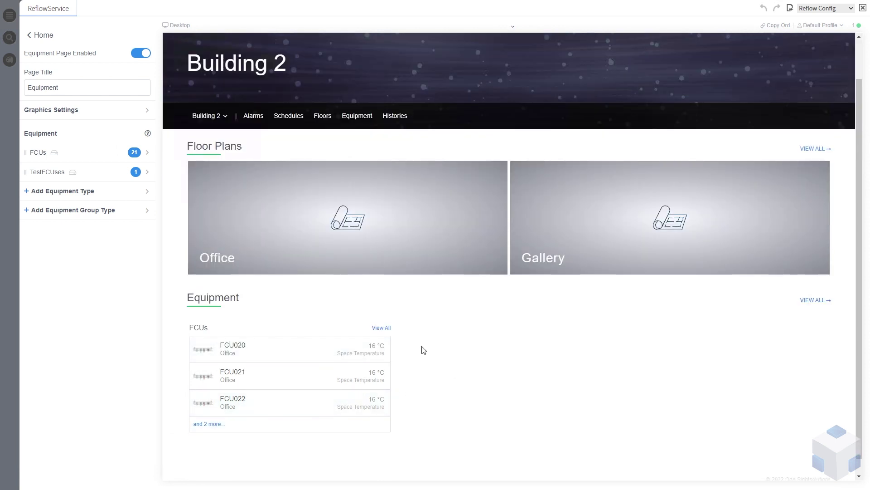
scroll(435, 352, "up", 1)
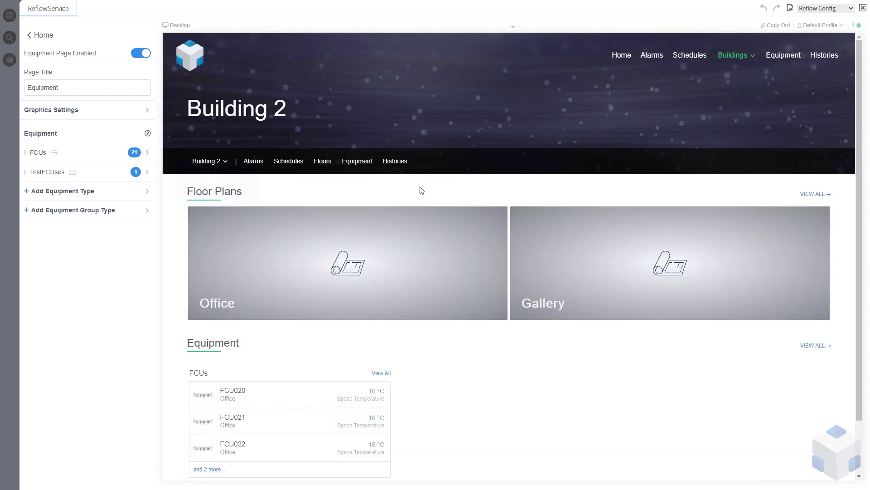
- Go back to the All Buildings overview to recheck the map and cards, and open Building 1's page
left_click(744, 57)
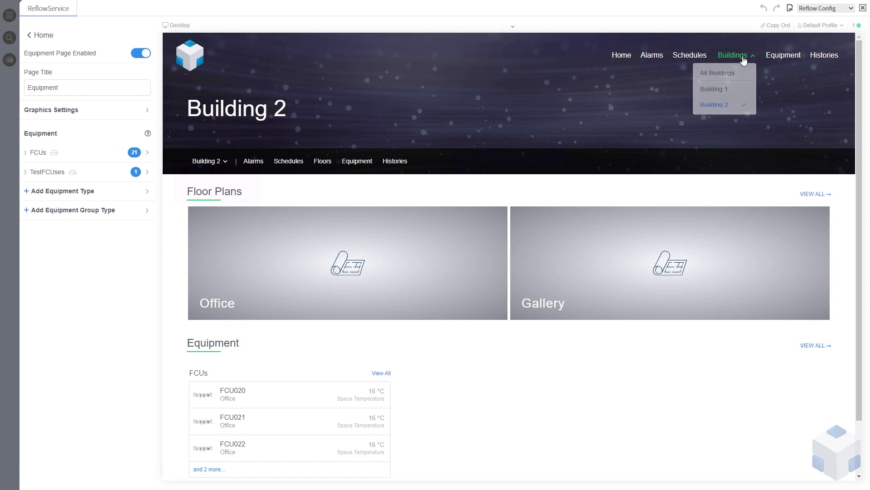
left_click(723, 77)
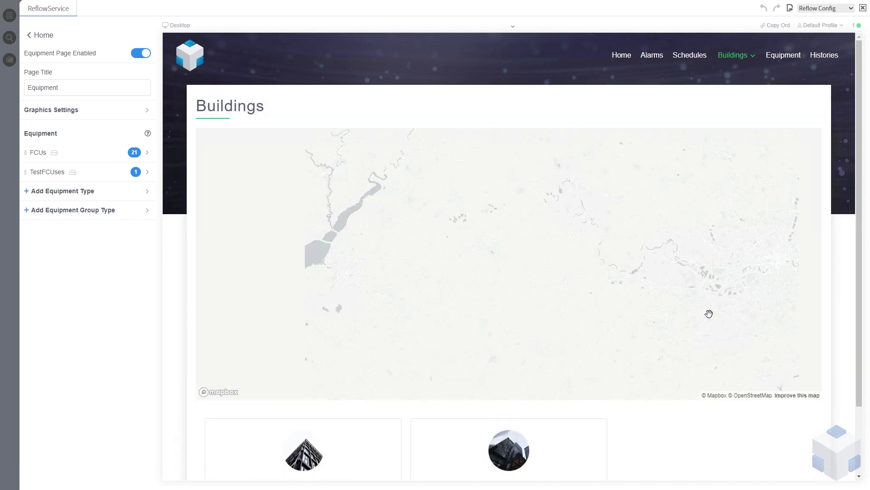
scroll(702, 416, "down", 3)
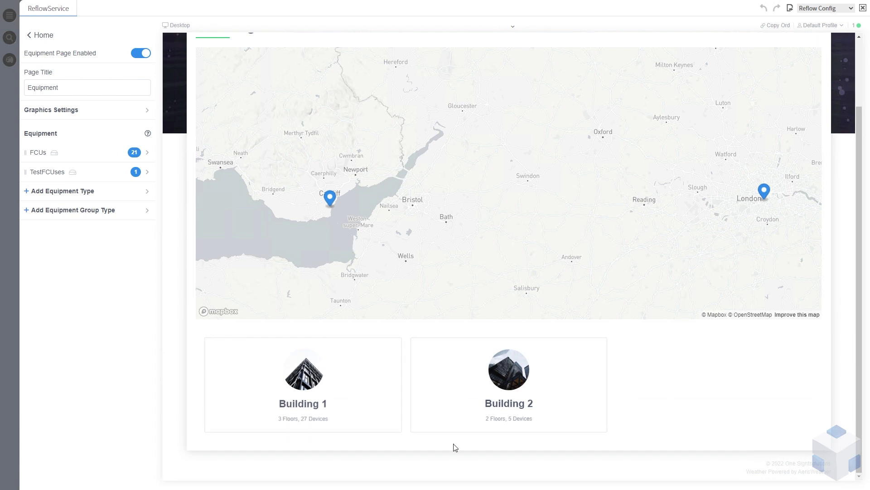
scroll(711, 378, "up", 2)
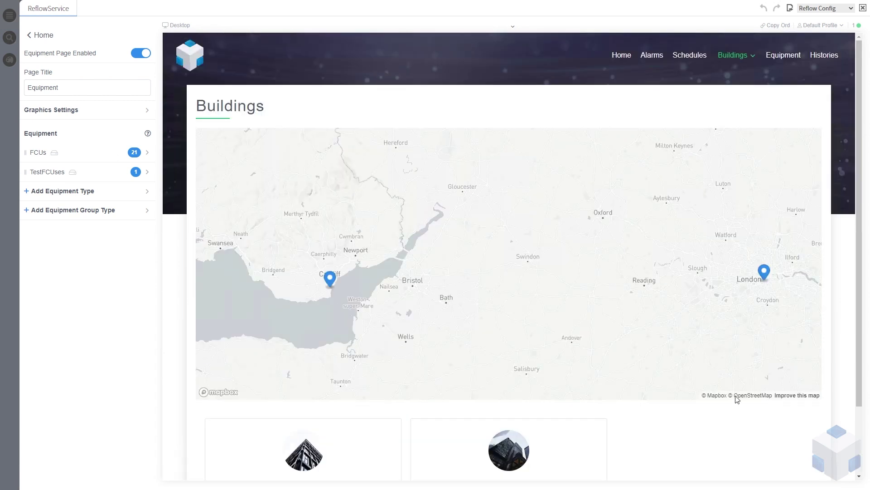
left_click(744, 58)
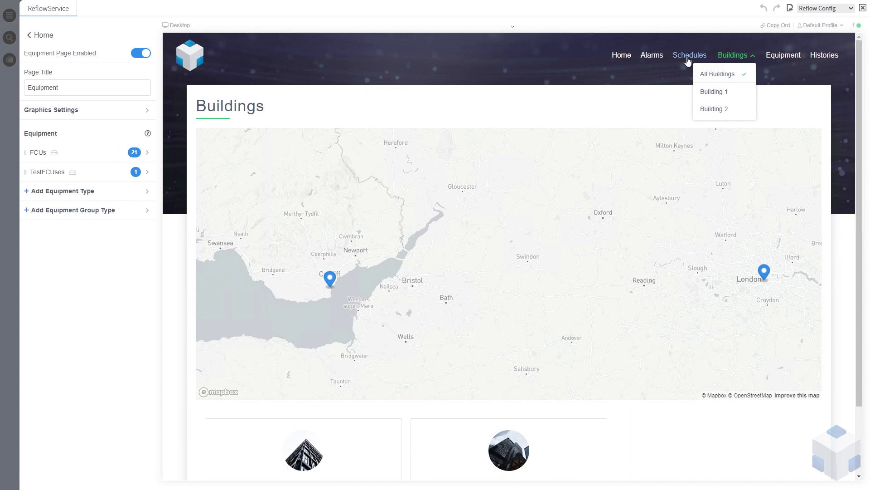
left_click(719, 92)
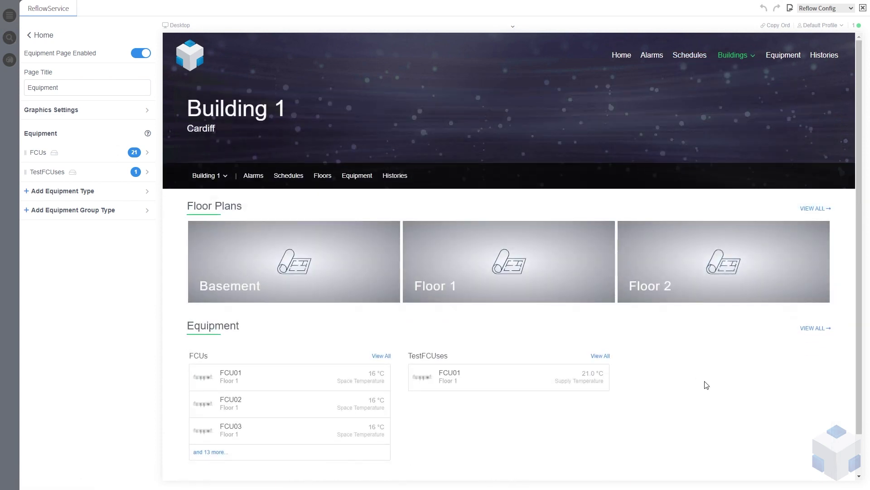